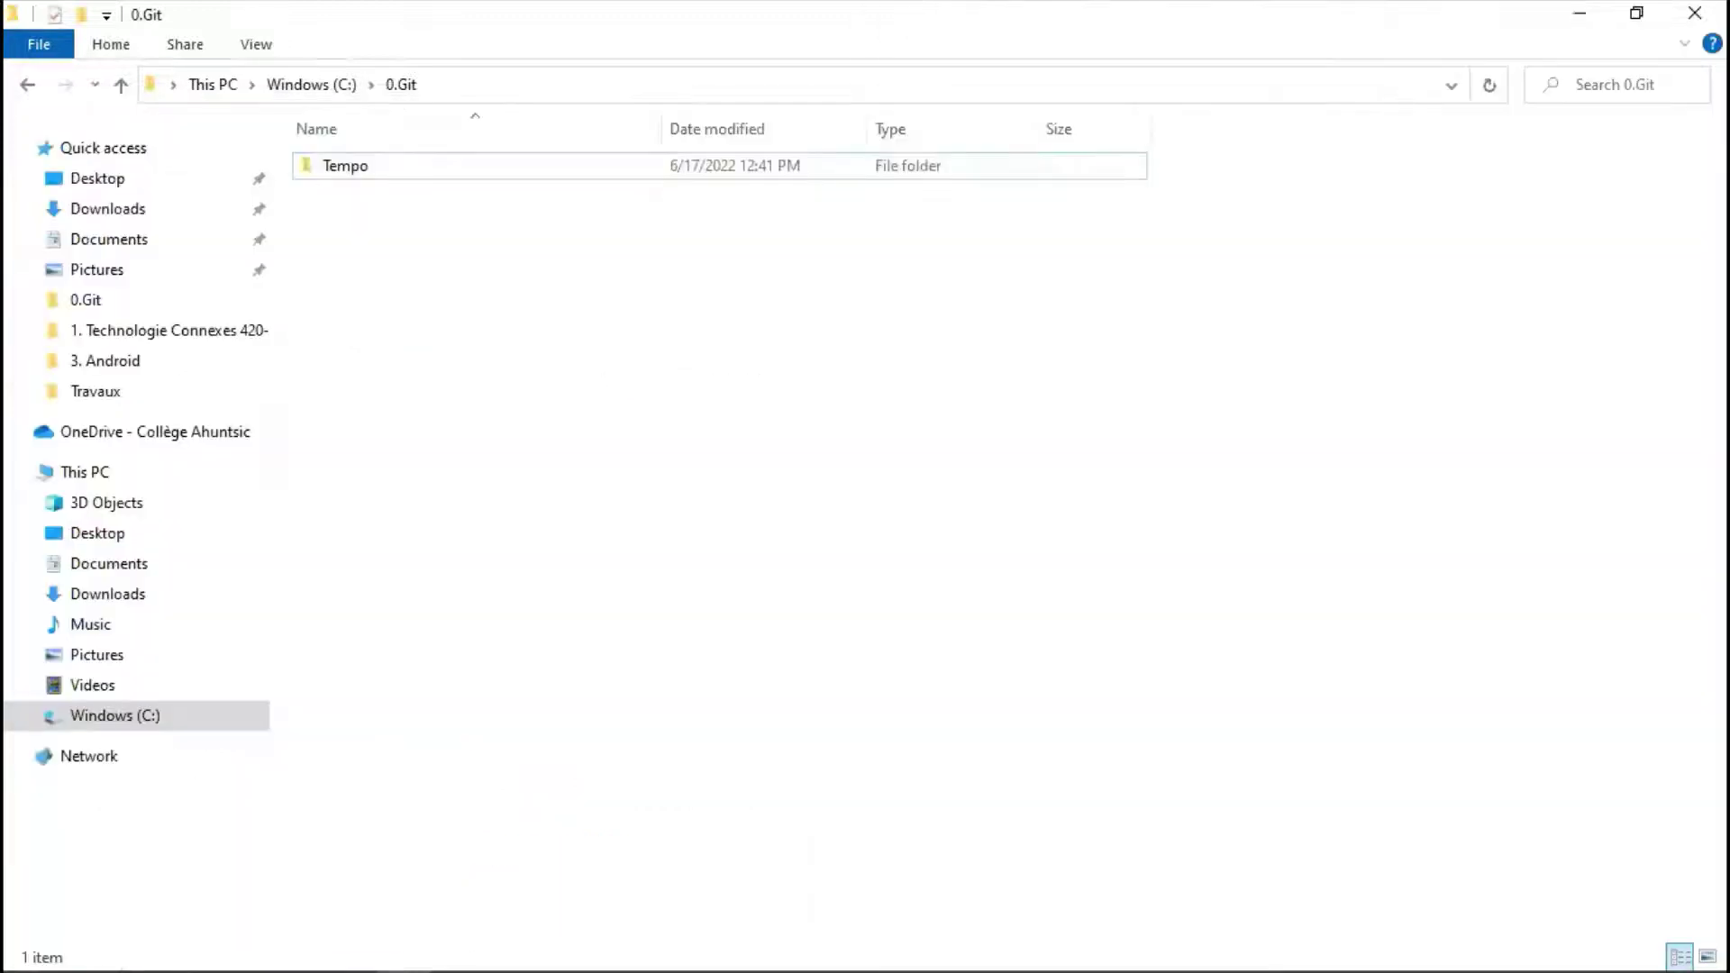
Create a new folder inside 0.Git, next to Tempo.
key(ctrl+shift+n)
text(NewGit)
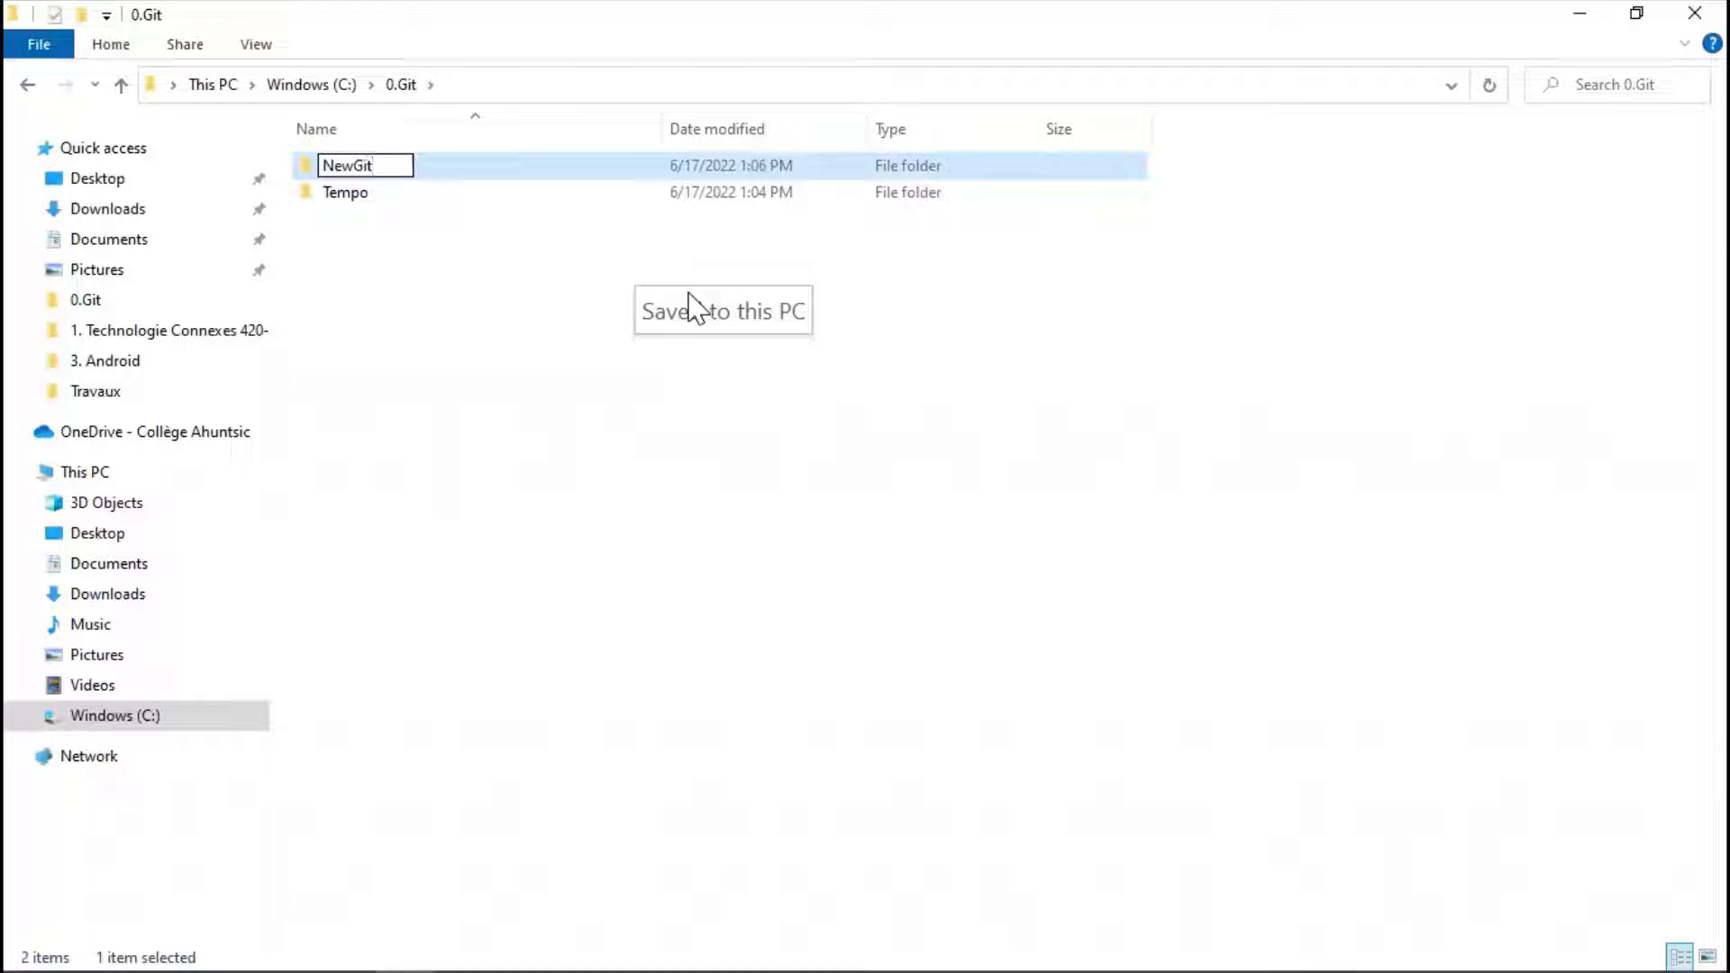
Name the folder NewGit, then cd into it, create file.html and run git init.
key(Return)
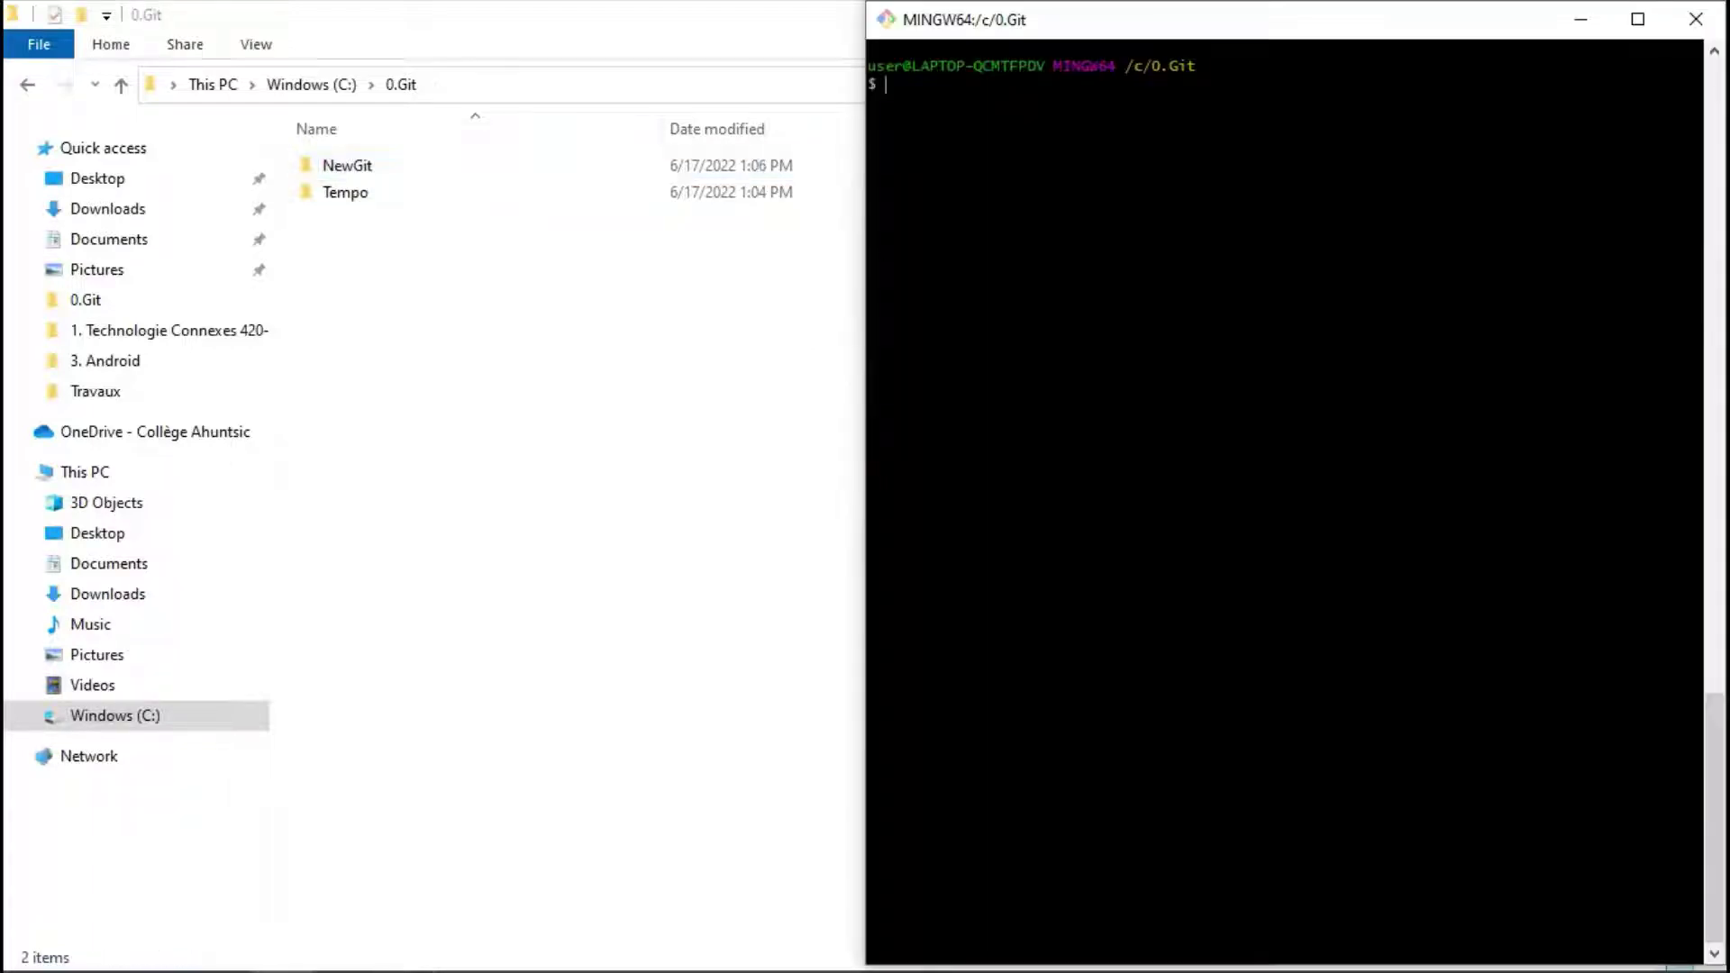
text(cd)
text( New)
text(Git)
key(Return)
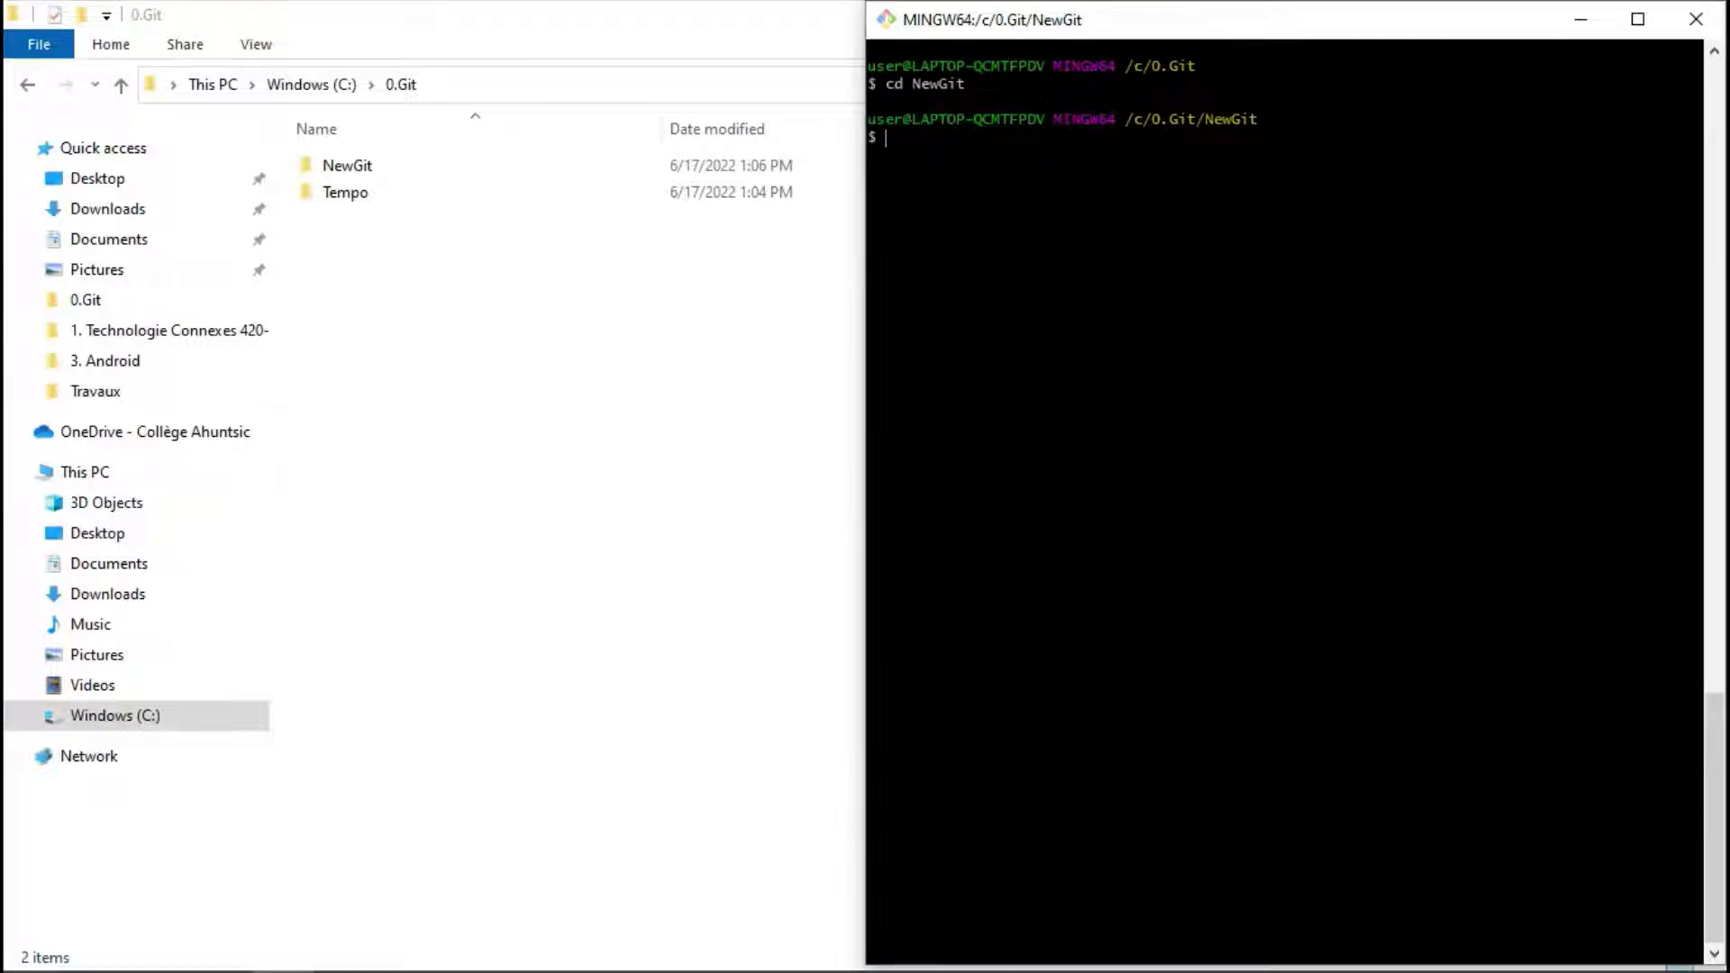
text(touch file.html)
key(Return)
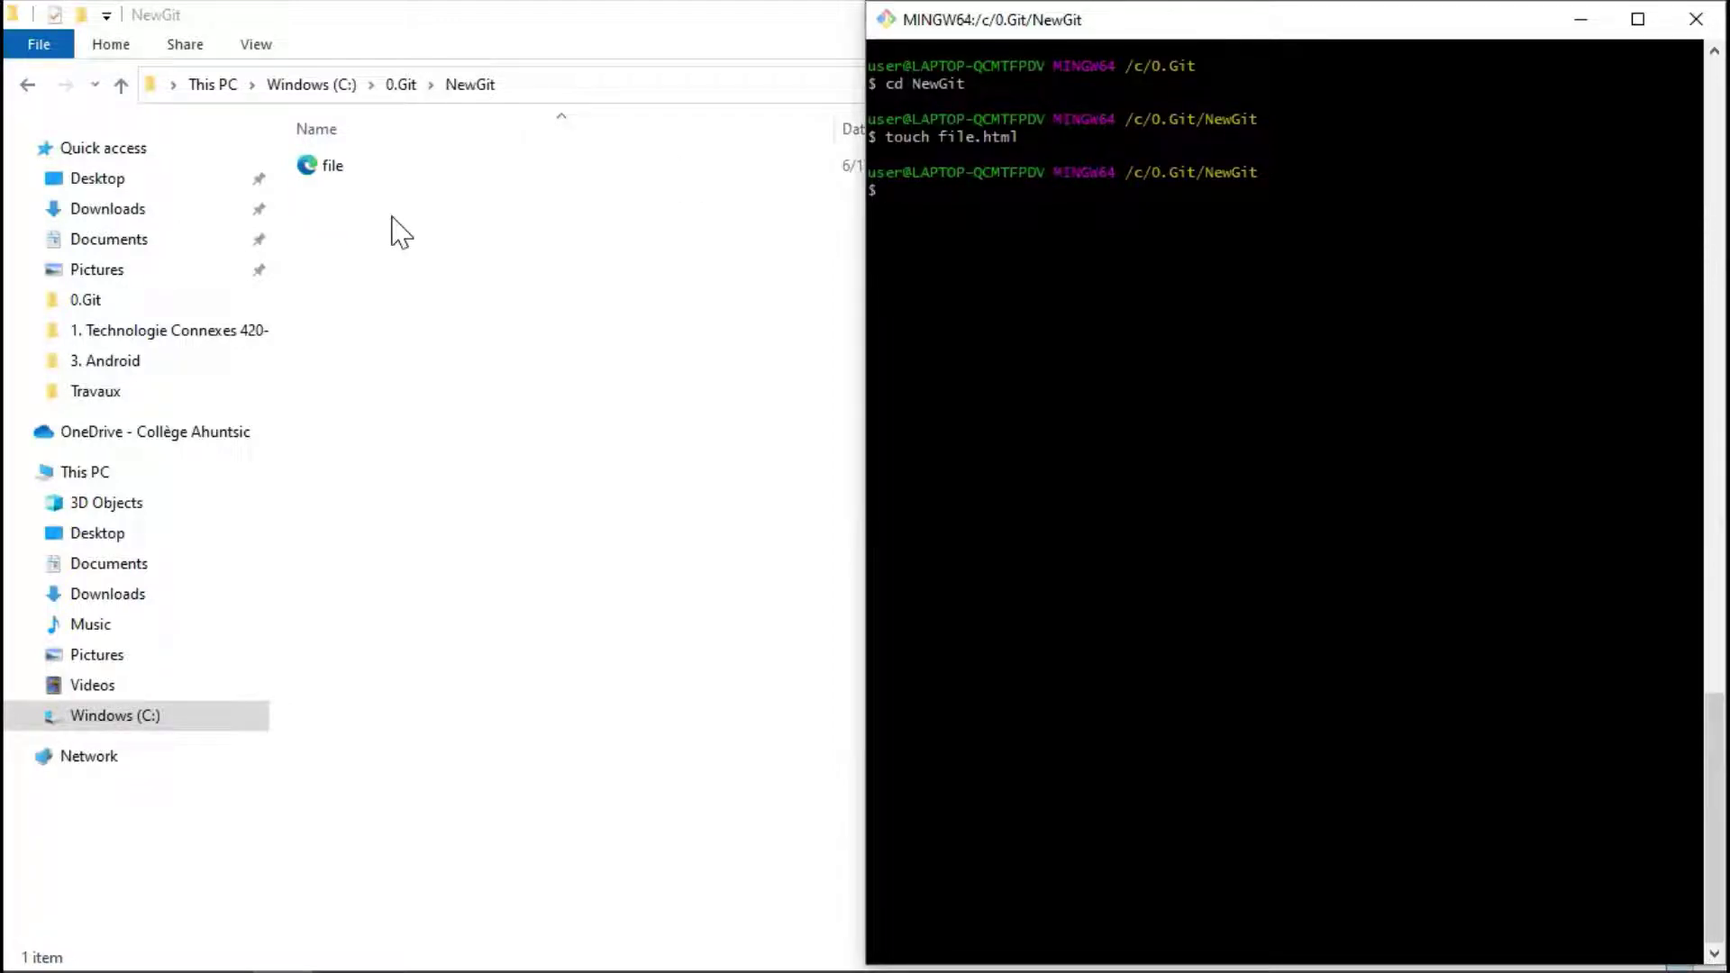
text(git init)
key(Return)
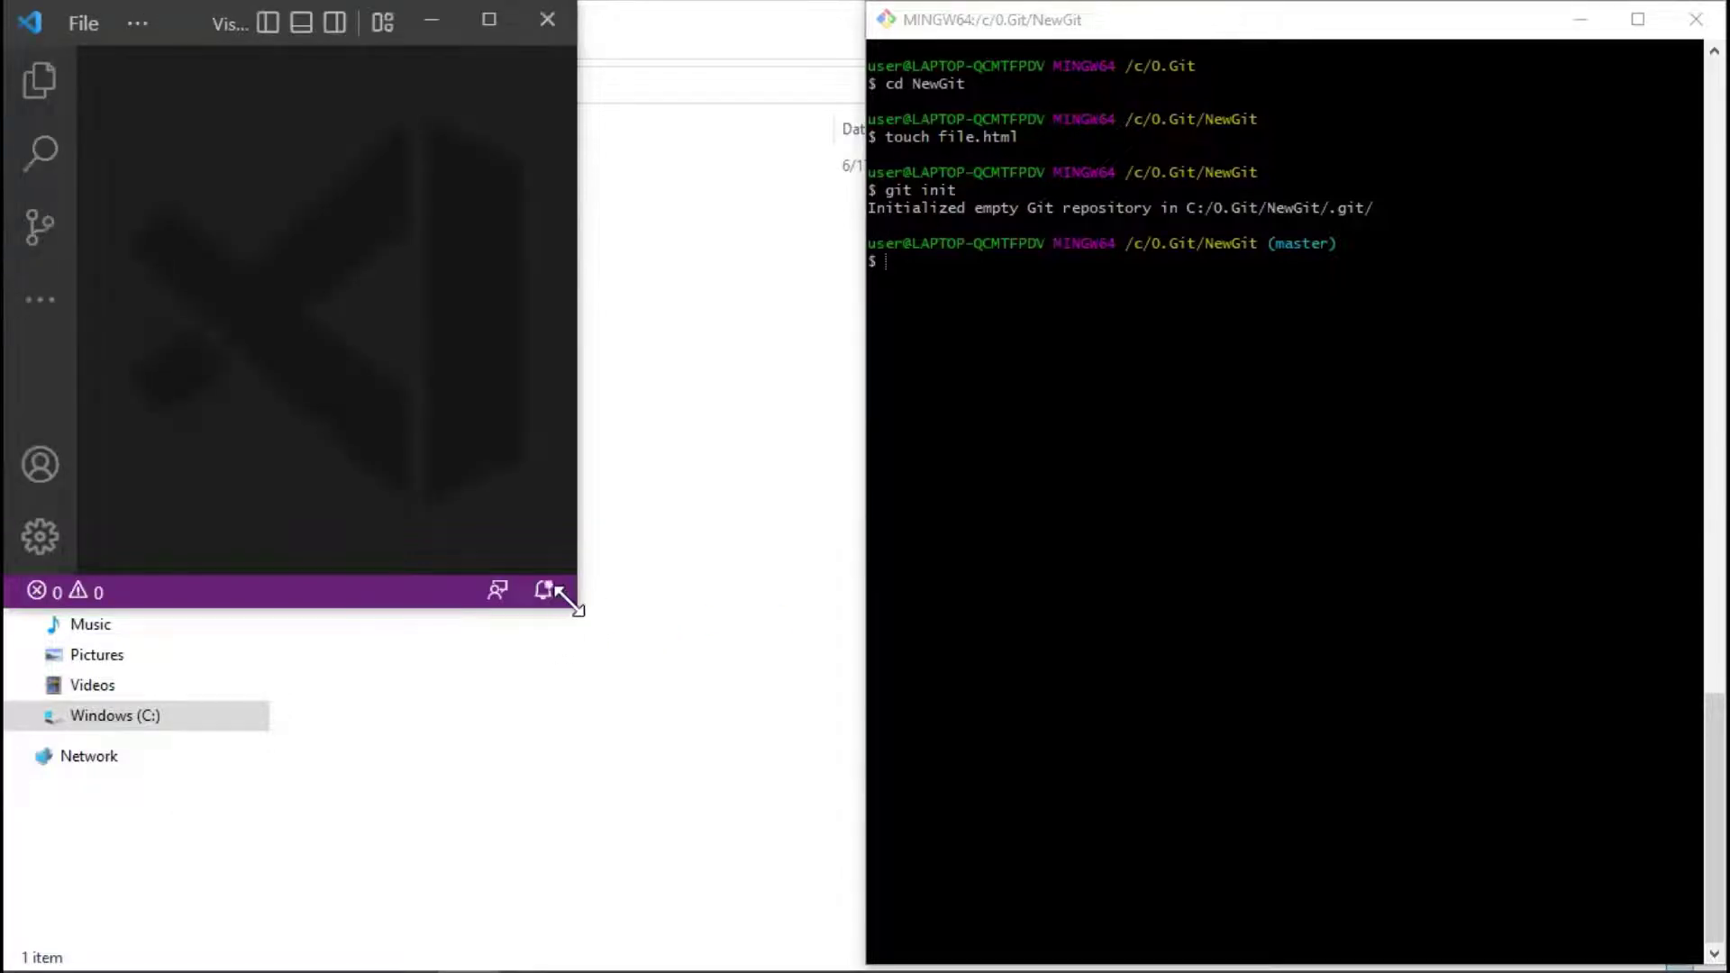
Widen the VS Code window and open file.html to fill in the HTML boilerplate.
drag(572, 601, 863, 953)
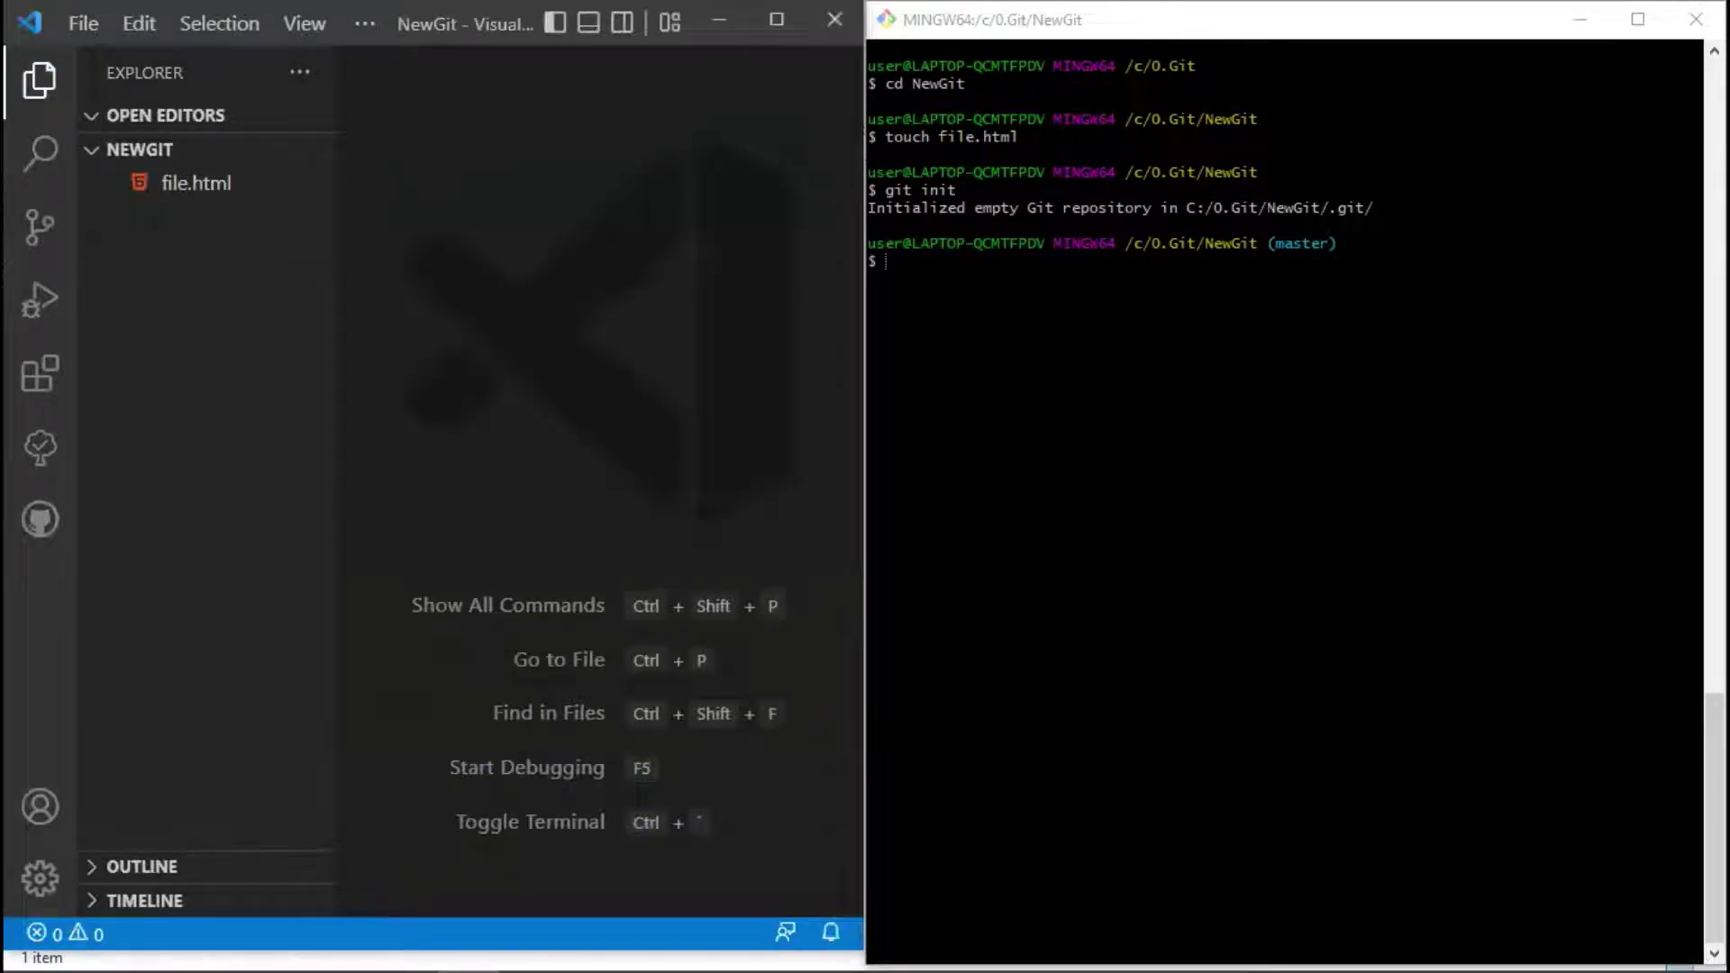
click(176, 188)
text(<!DOCTYPE html>)
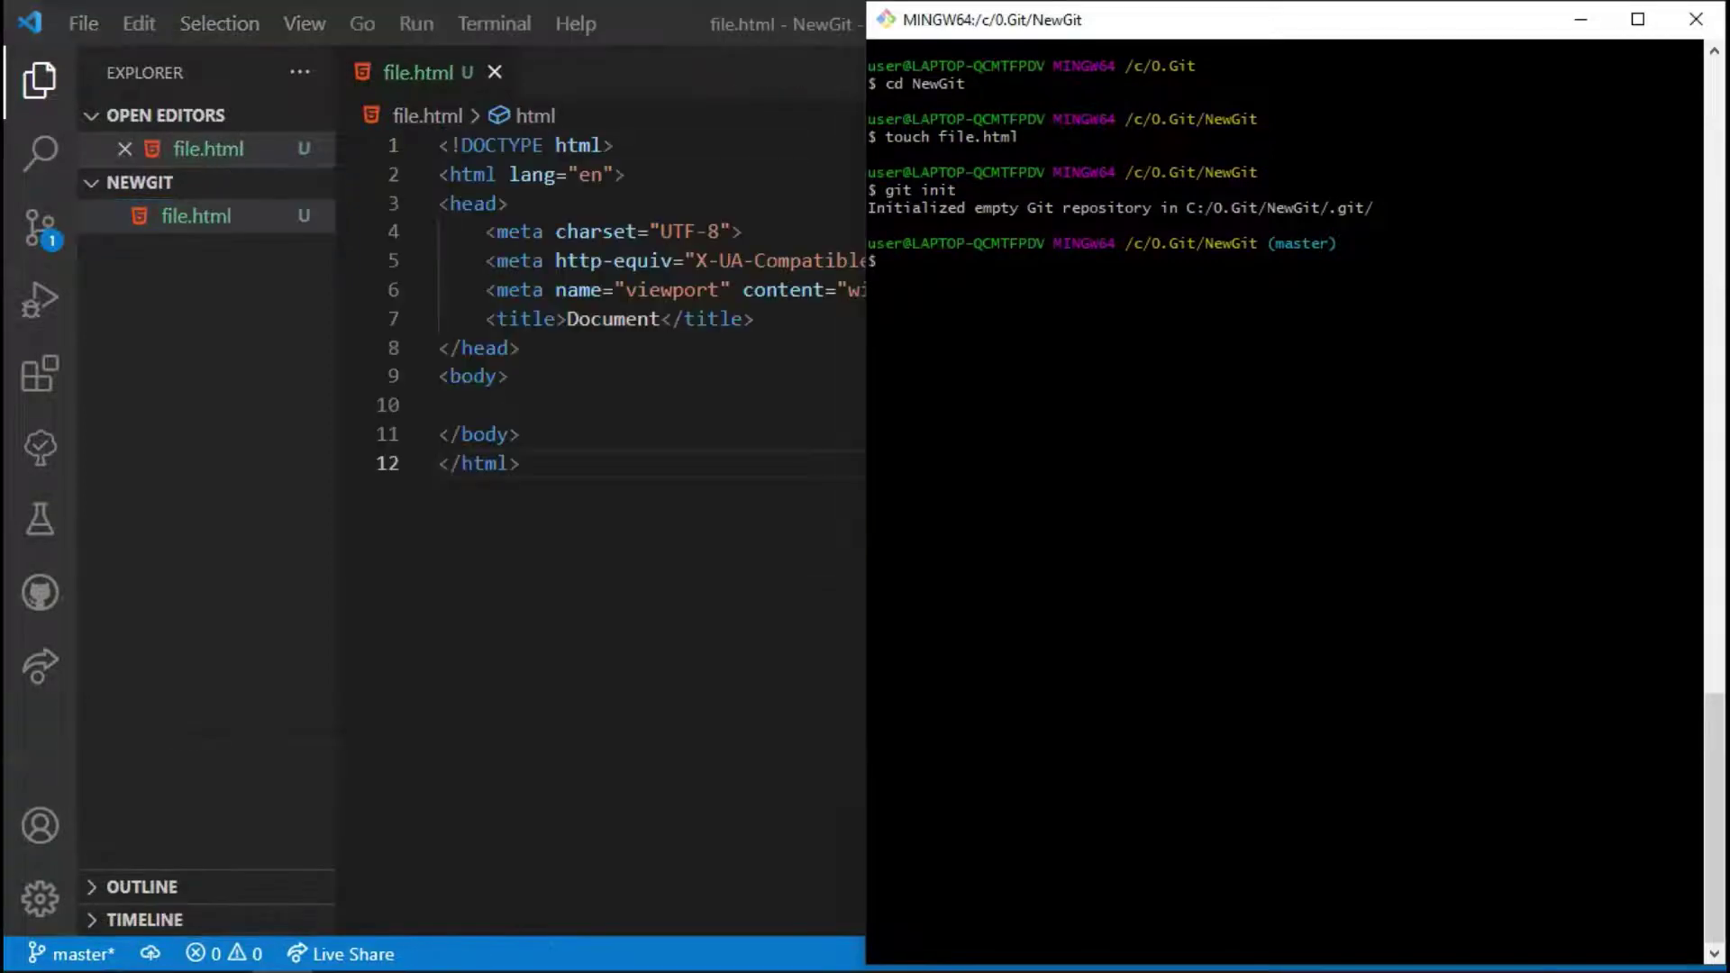
text(git add .)
Stage all files, check git status, and commit file.html as "first commit".
key(Return)
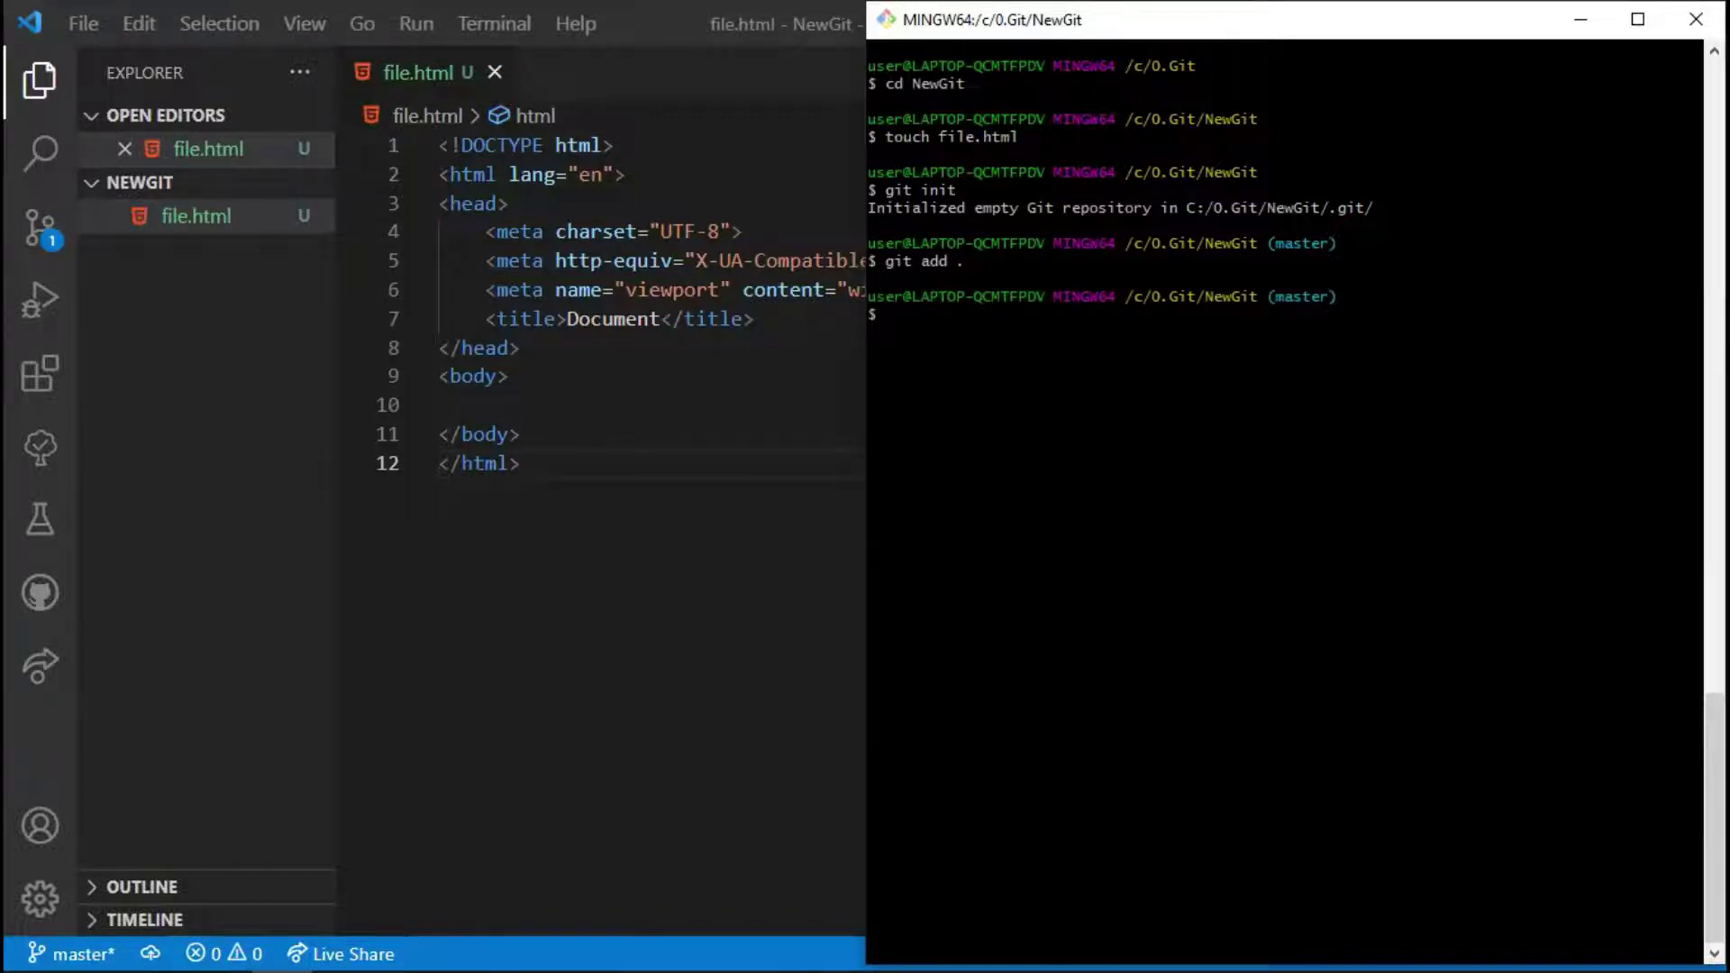
text(git status)
key(Return)
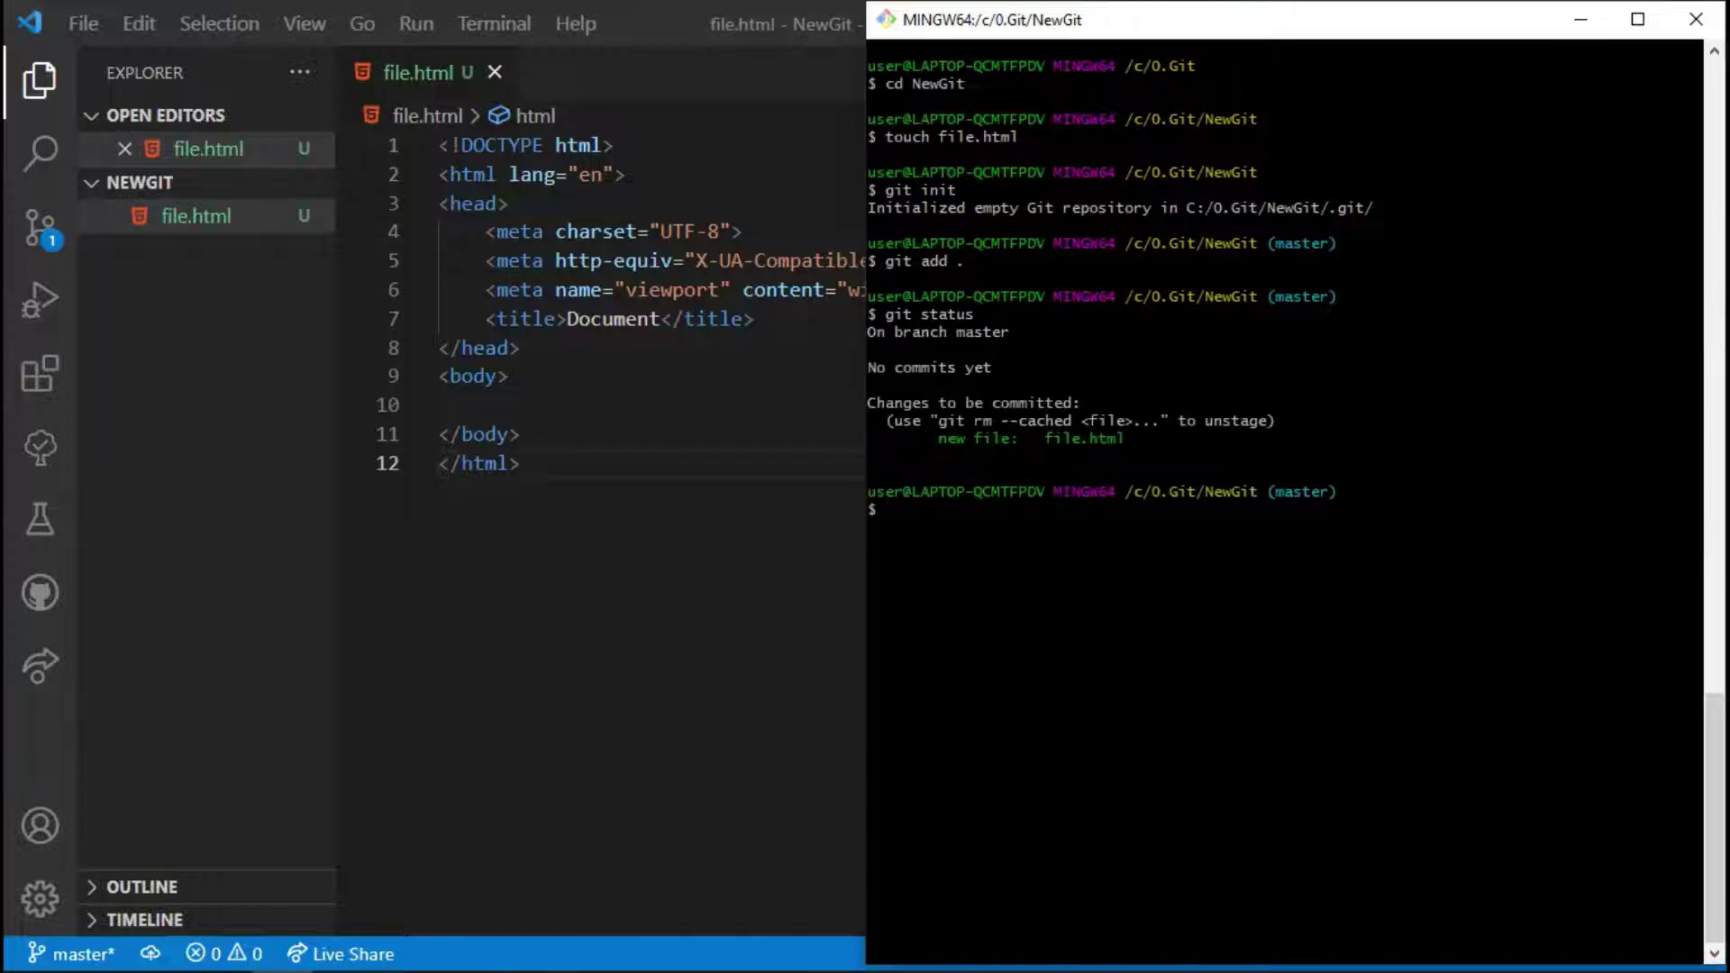
text(git commit -m "first commit)
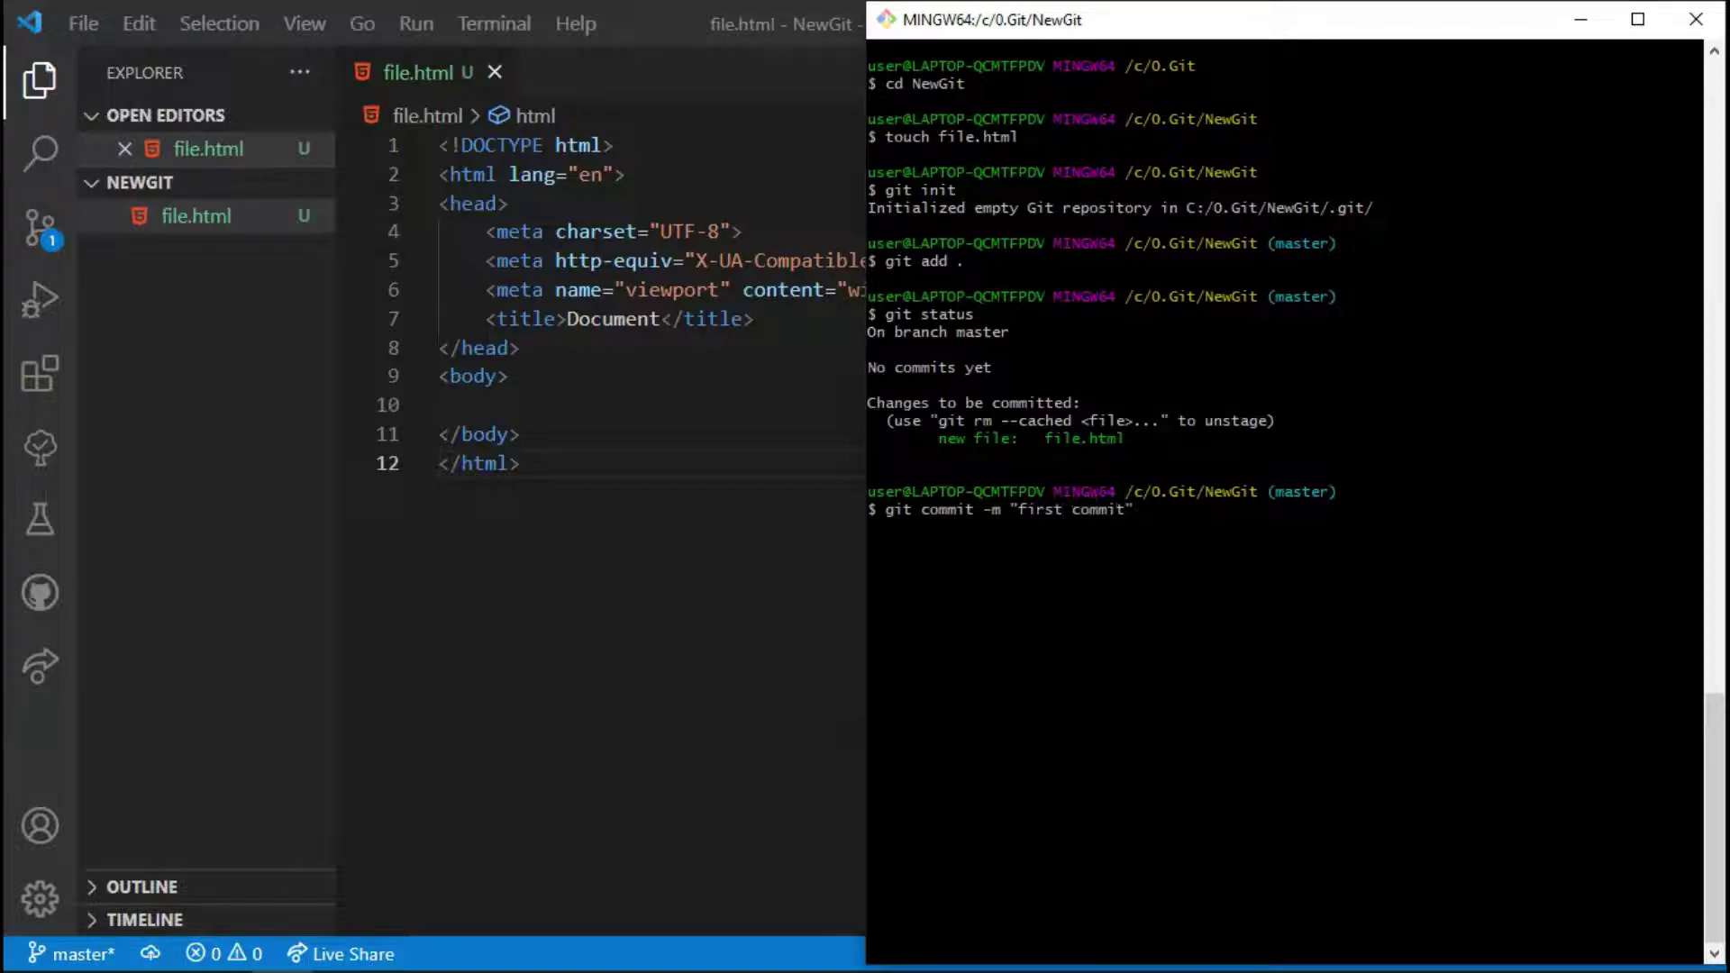
key(Return)
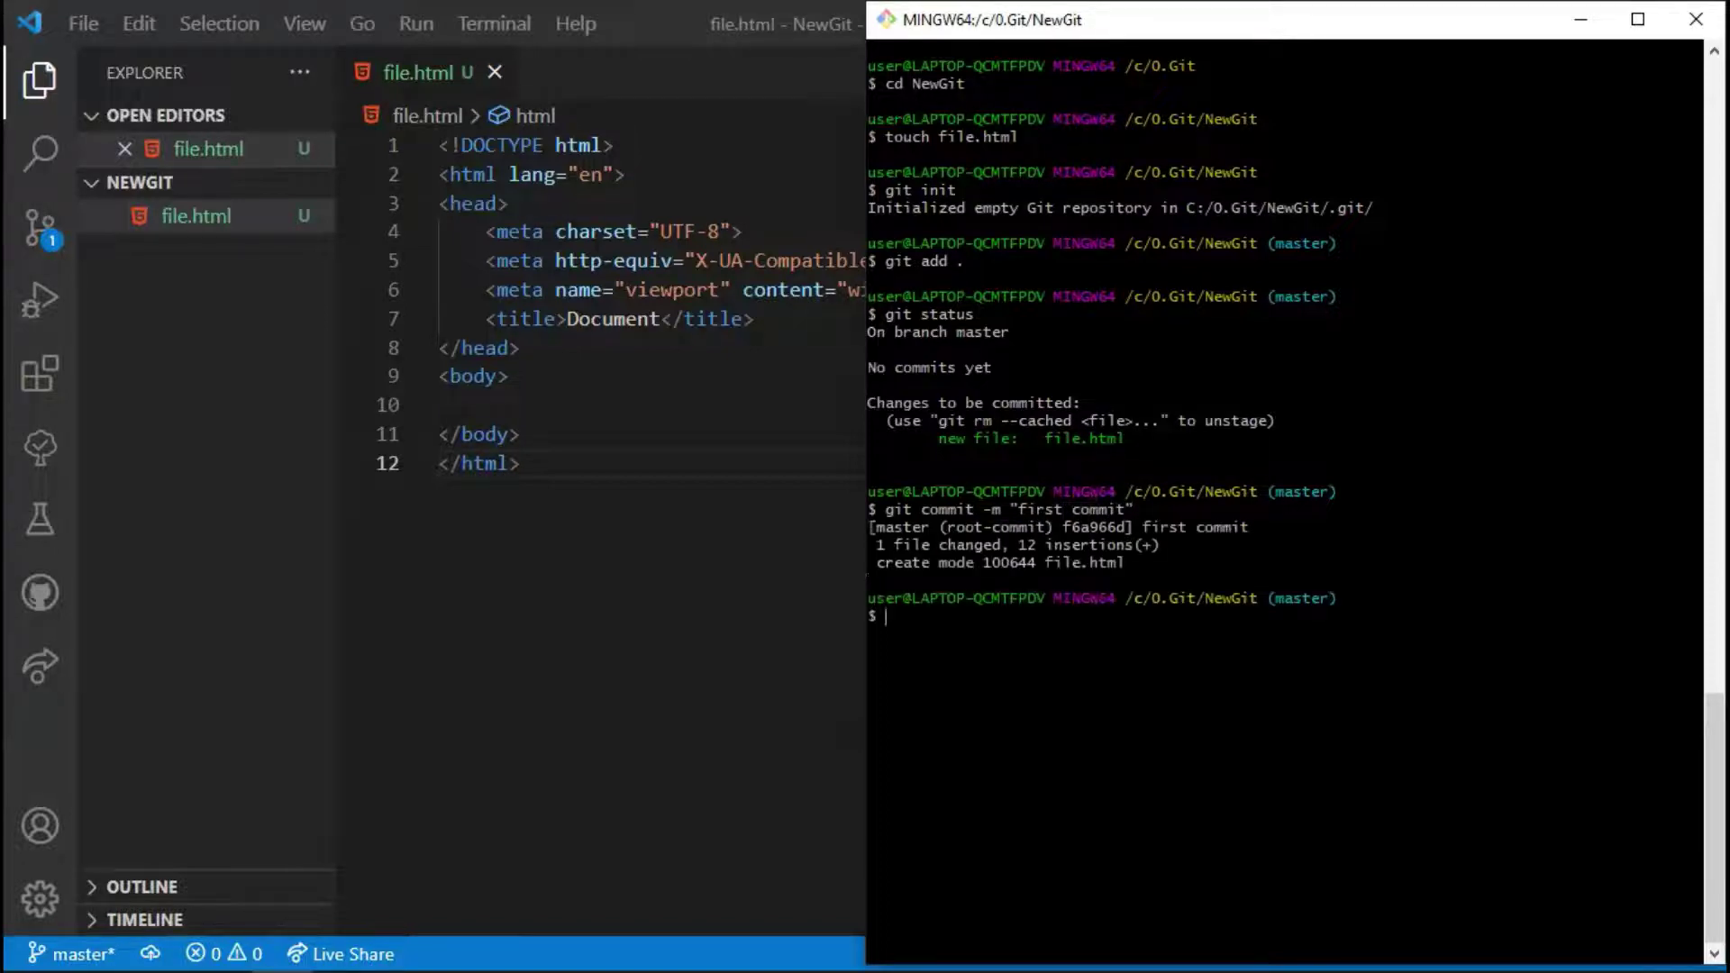
key(alt+Tab)
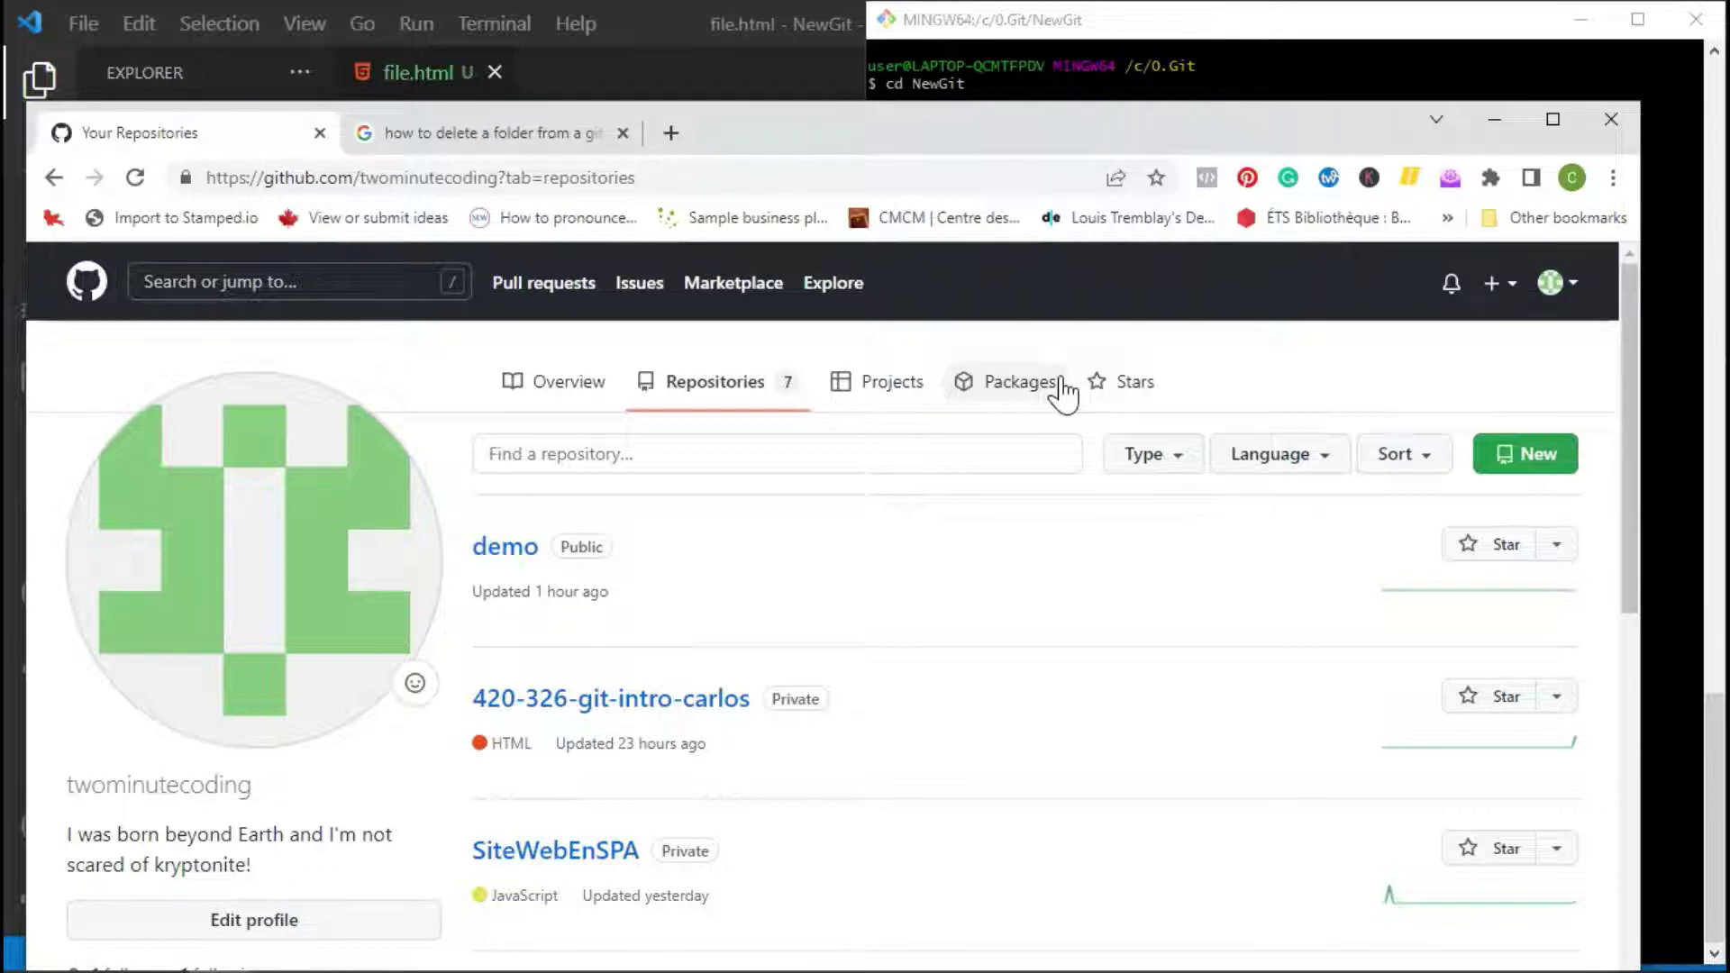
Create a new public GitHub repository named NewGit.
click(1532, 455)
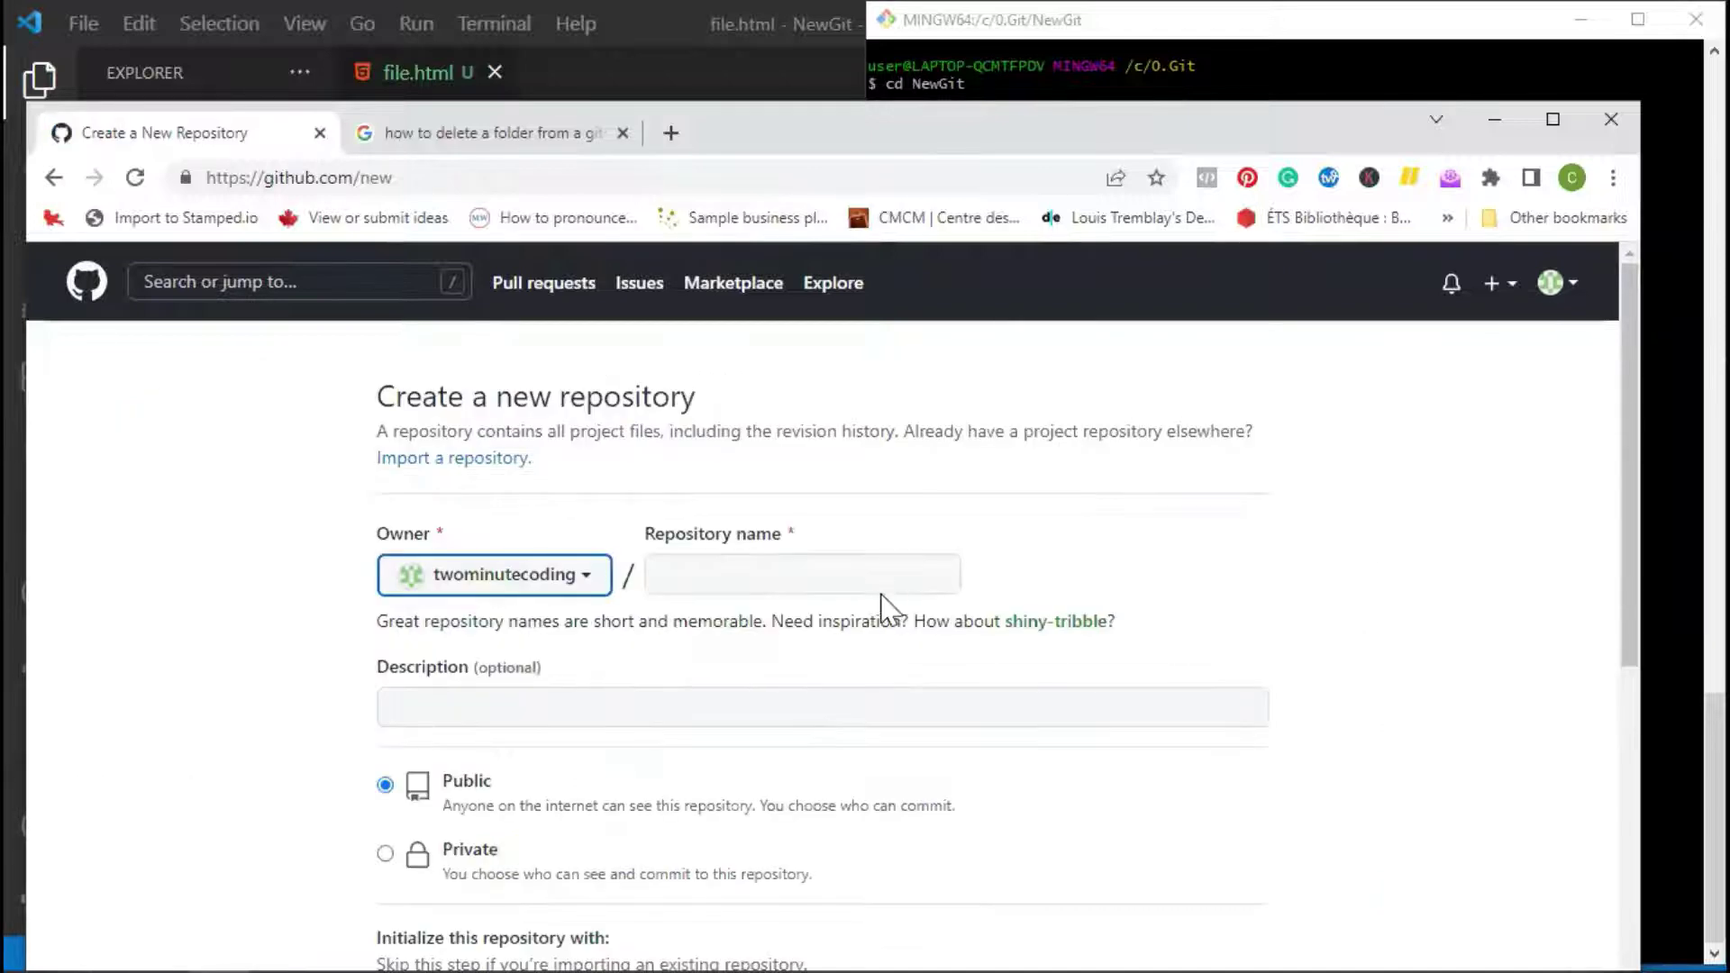
click(878, 583)
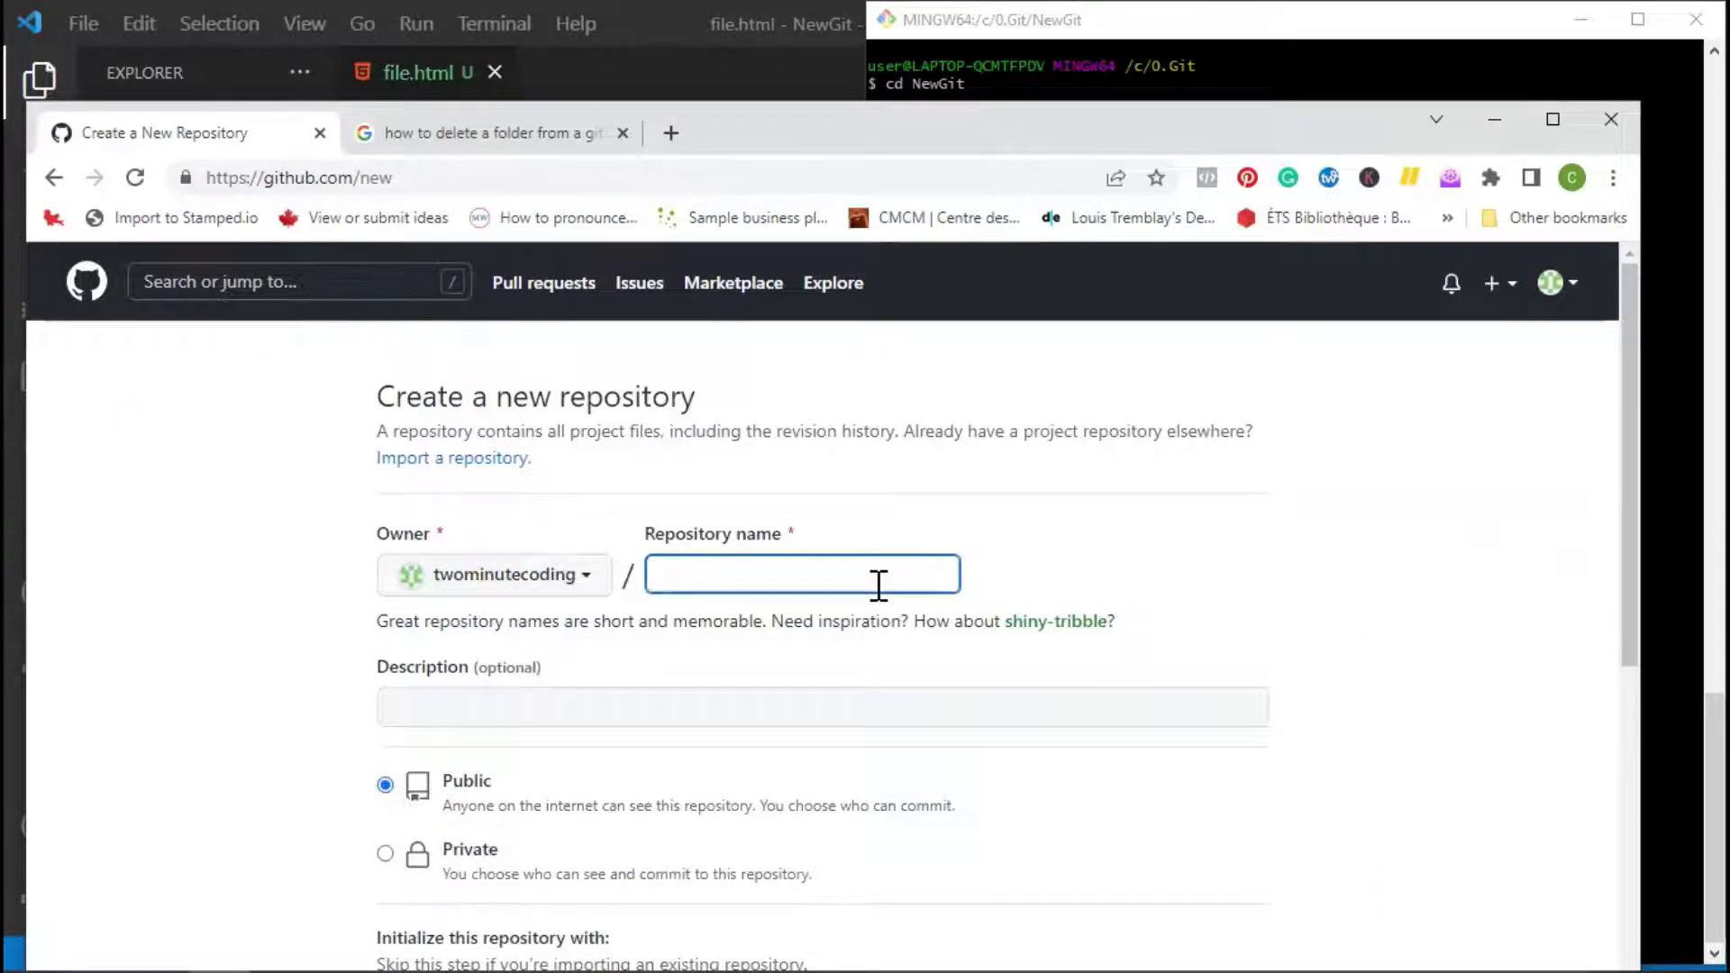
text(NewGit)
scroll(555, 791, down, 2)
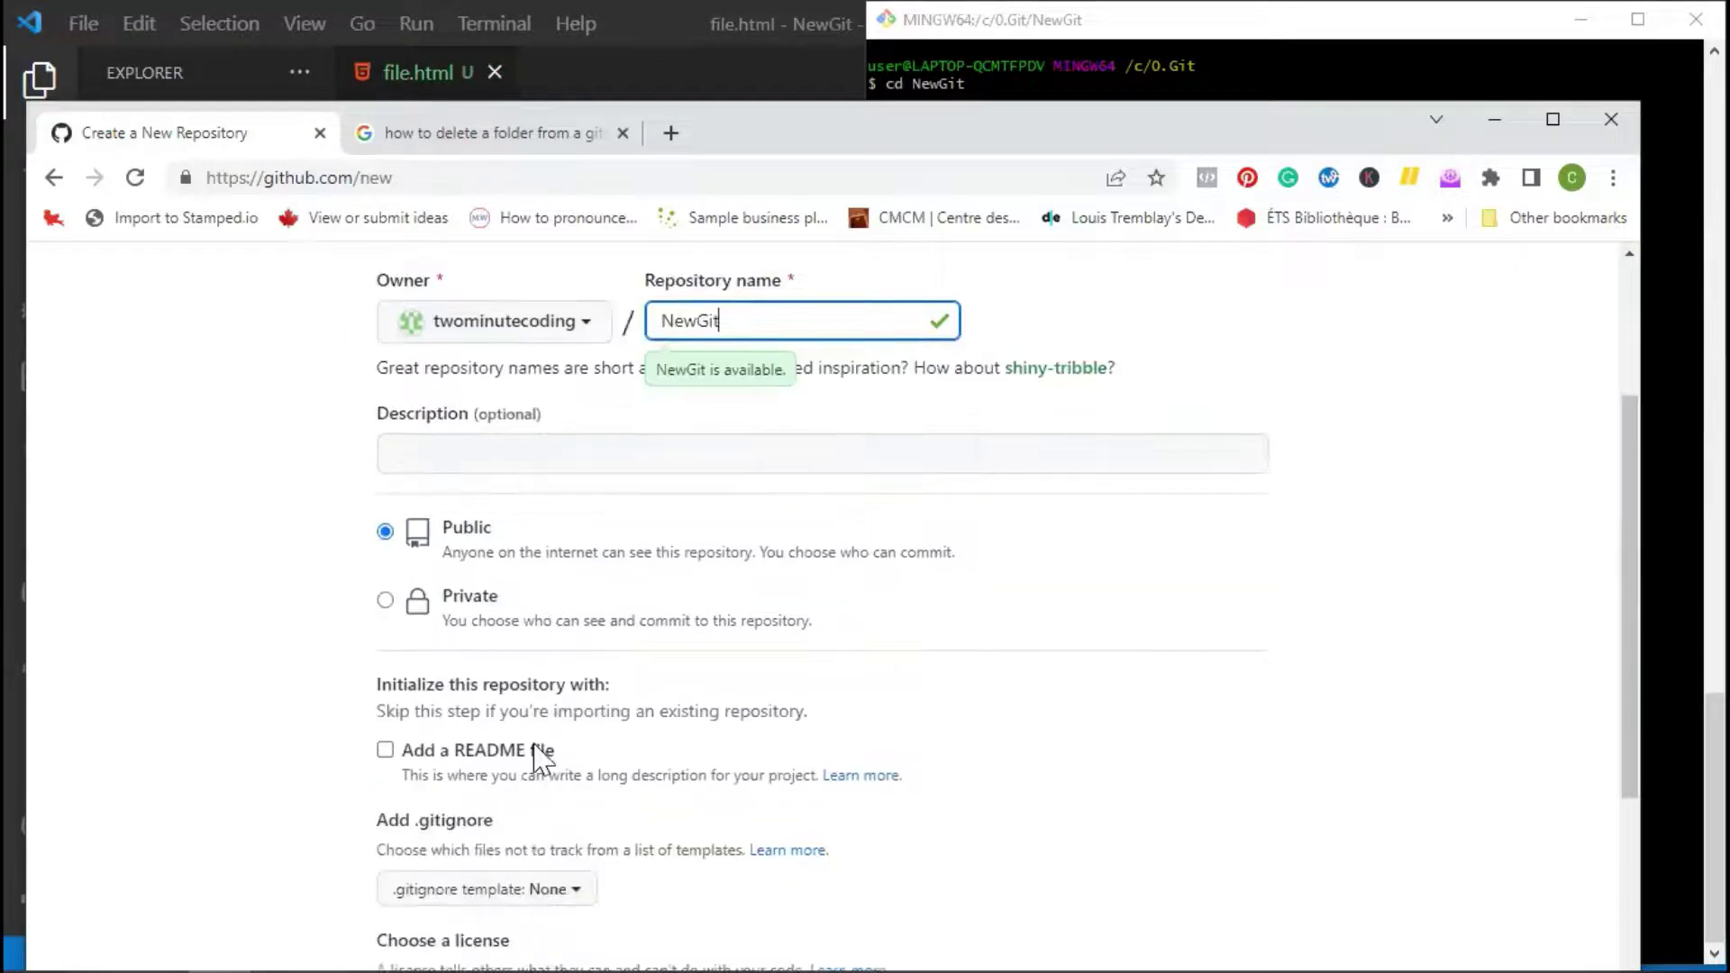
scroll(540, 761, down, 2)
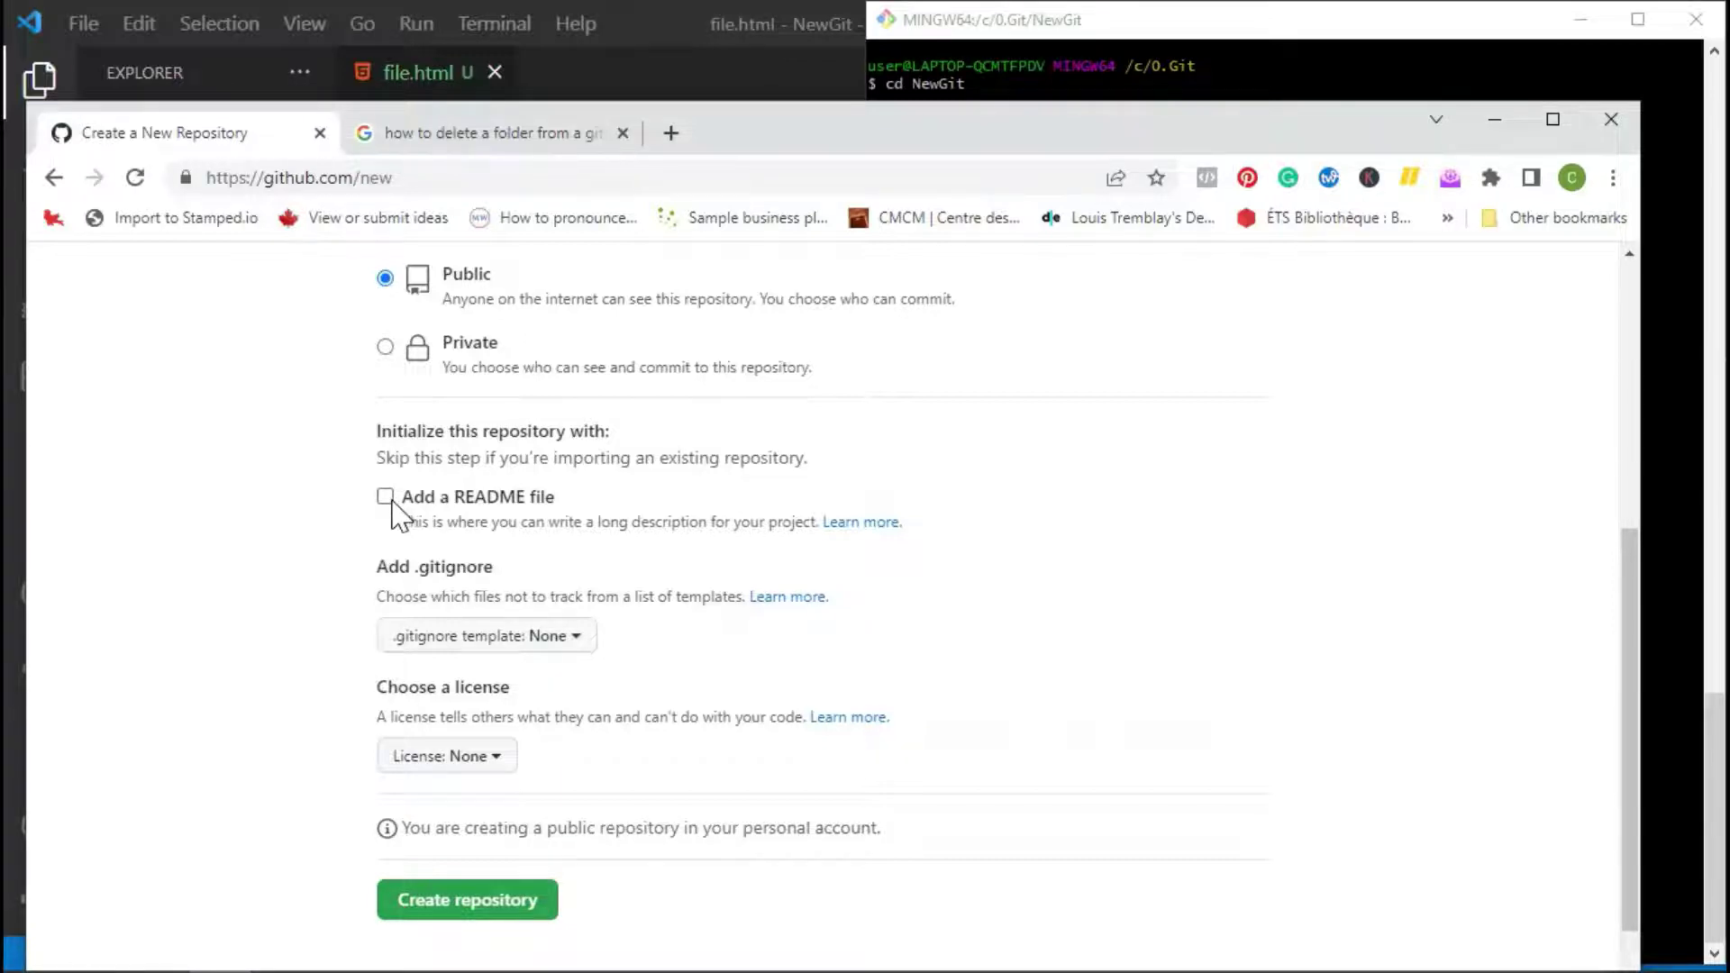
click(523, 924)
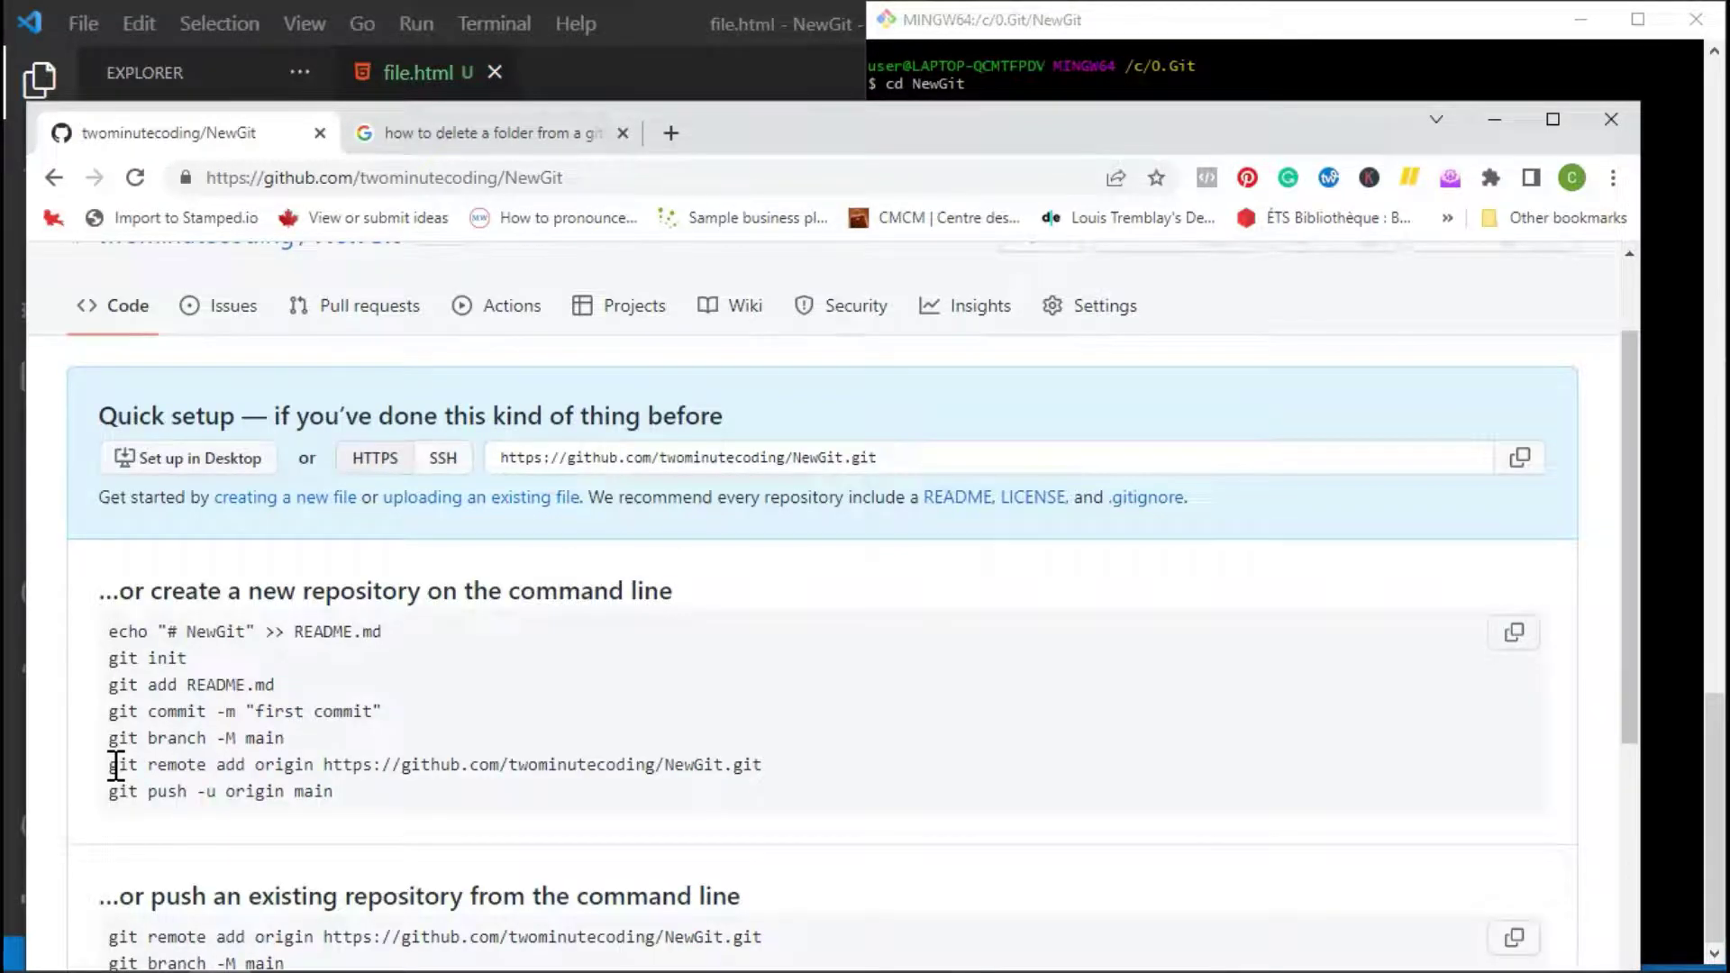
Copy the 'git remote add origin' command from the quick-setup page.
drag(115, 766, 777, 767)
key(ctrl+c)
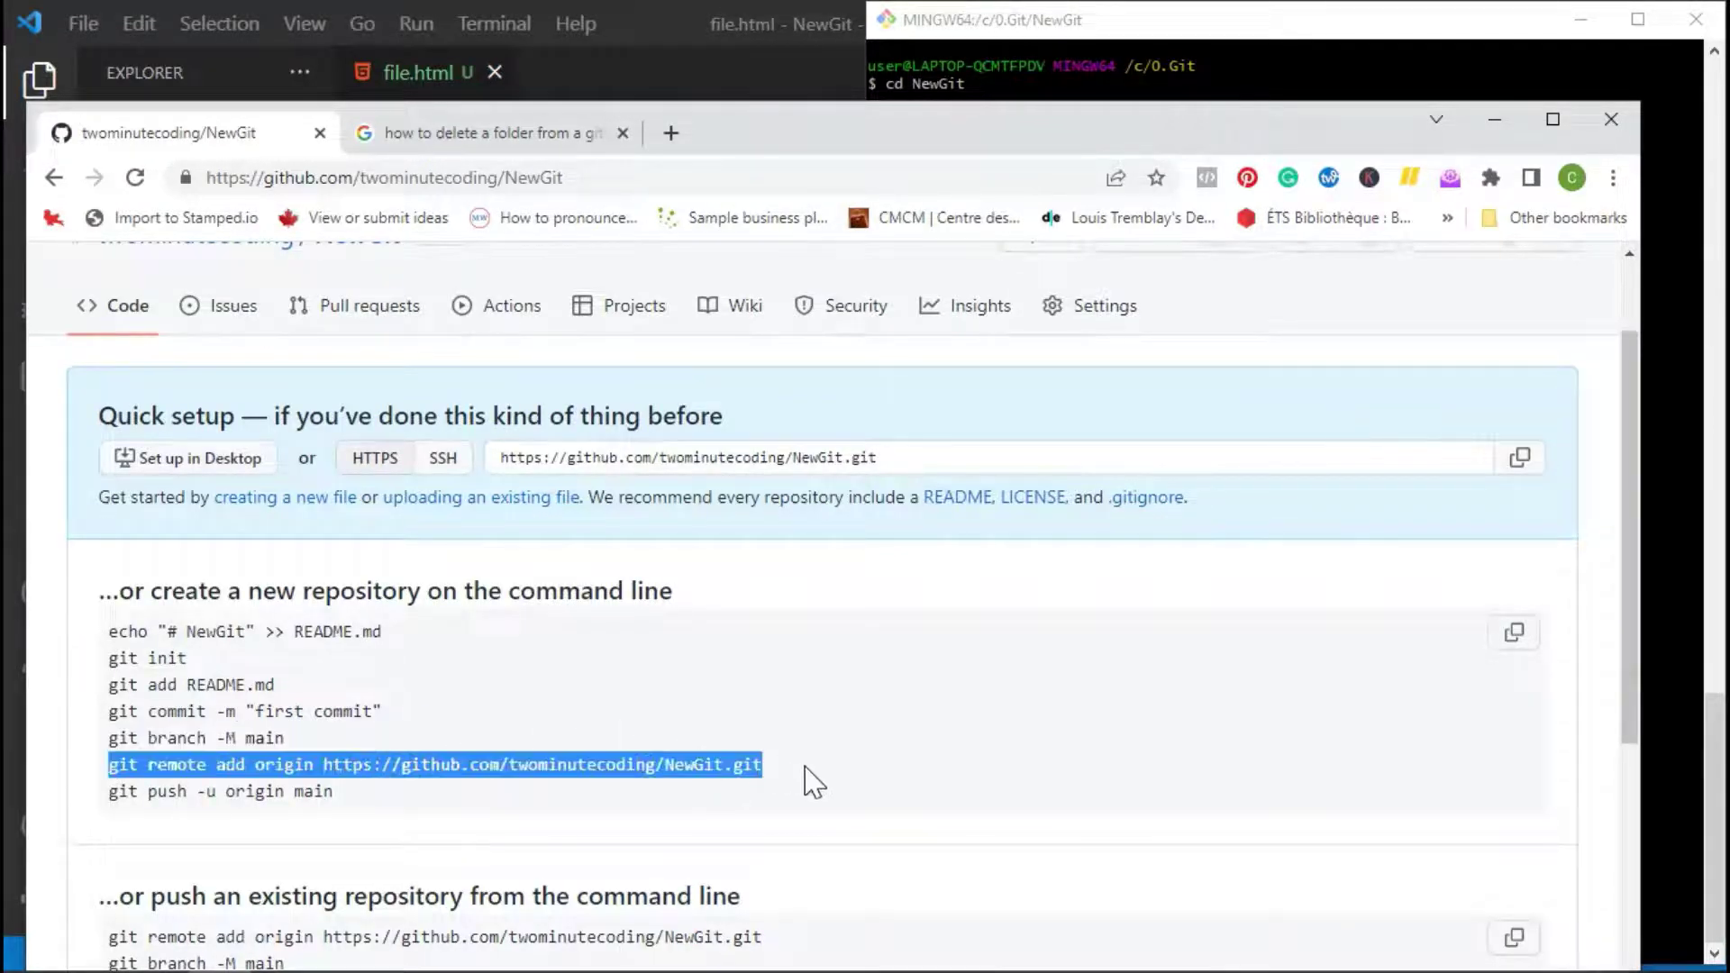
right_click(719, 766)
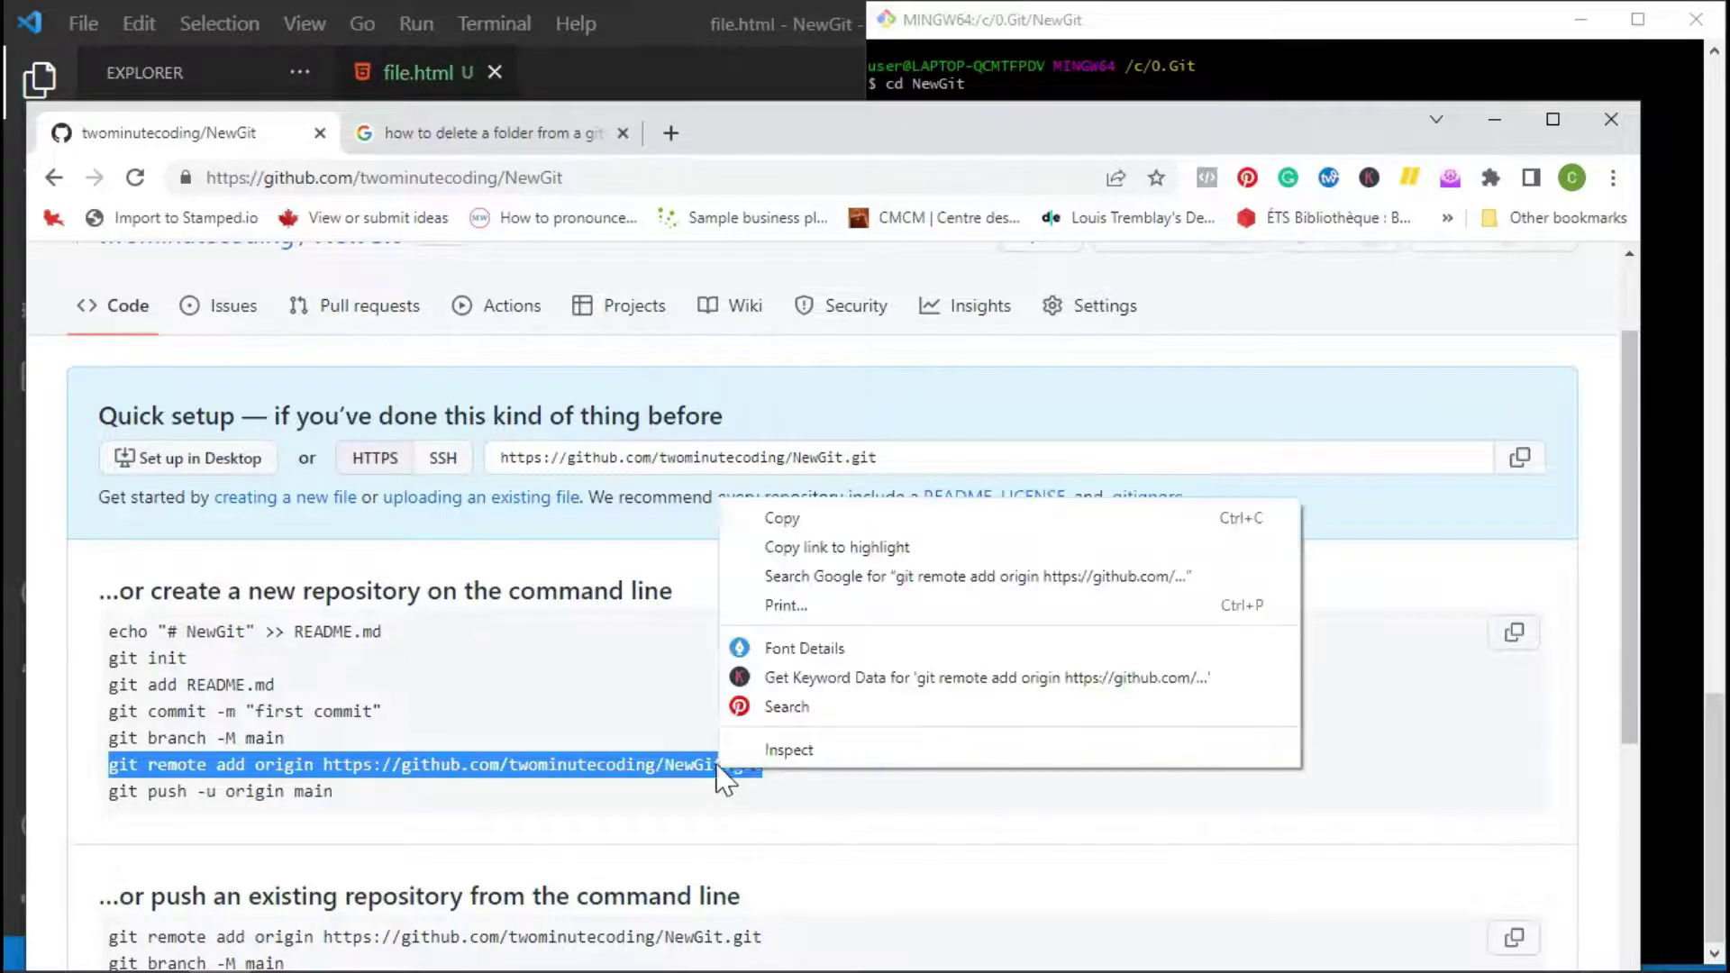
click(770, 520)
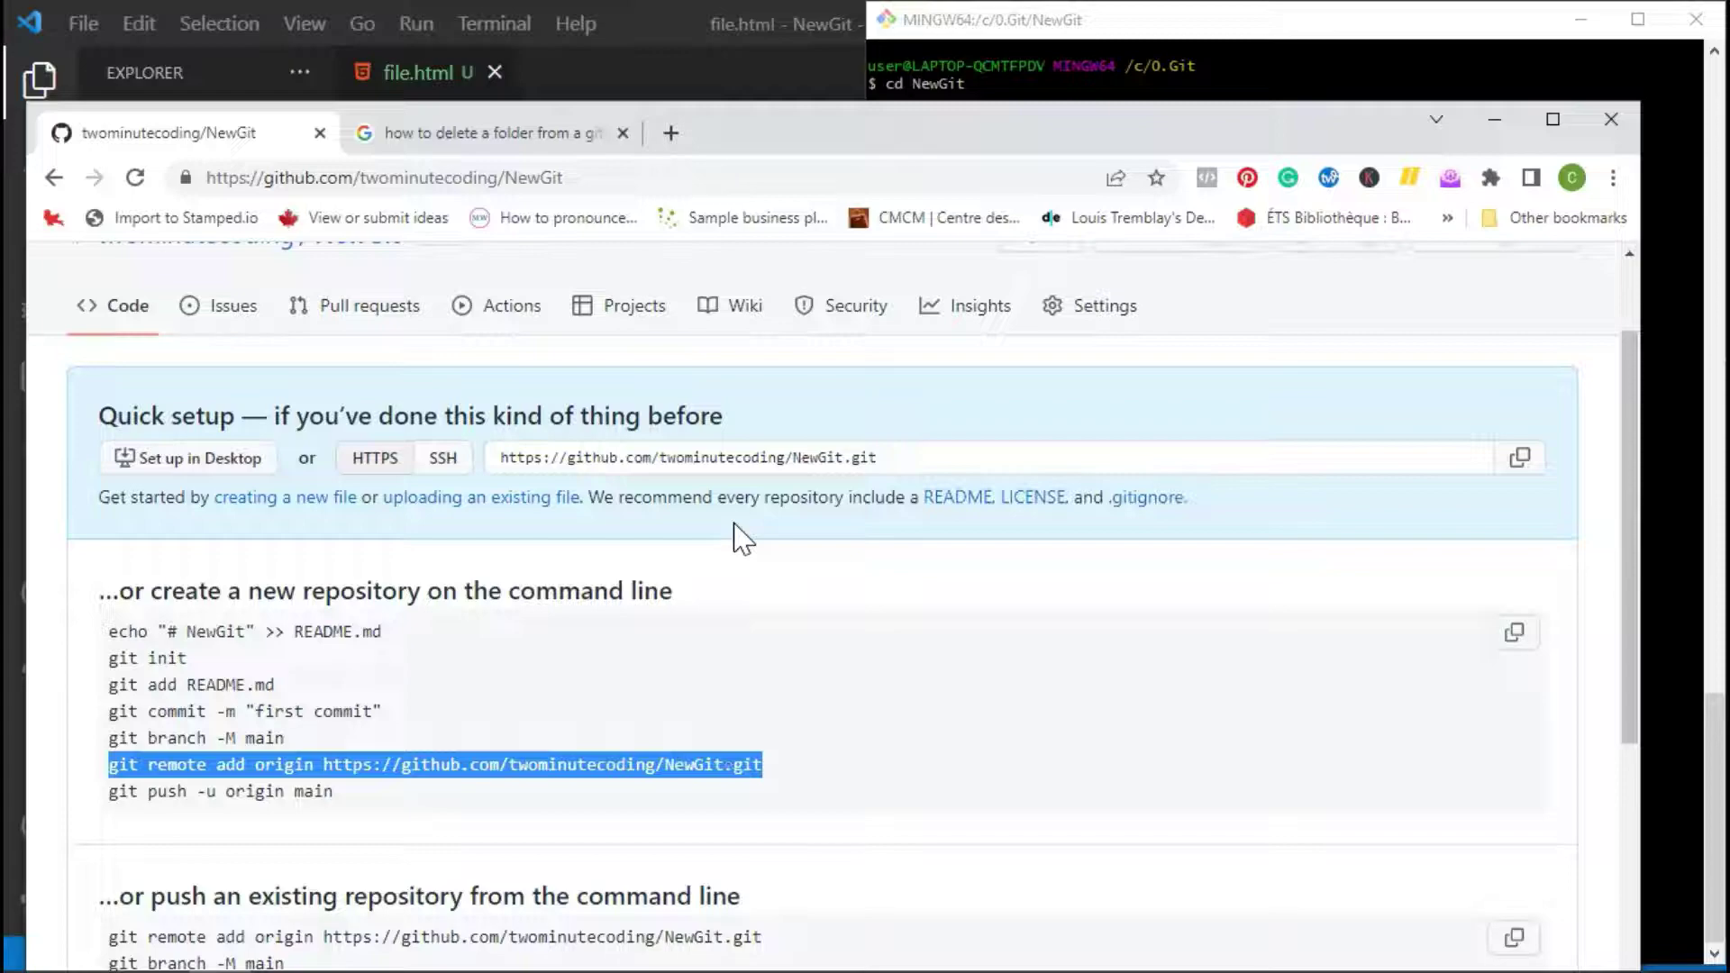
key(alt+Tab)
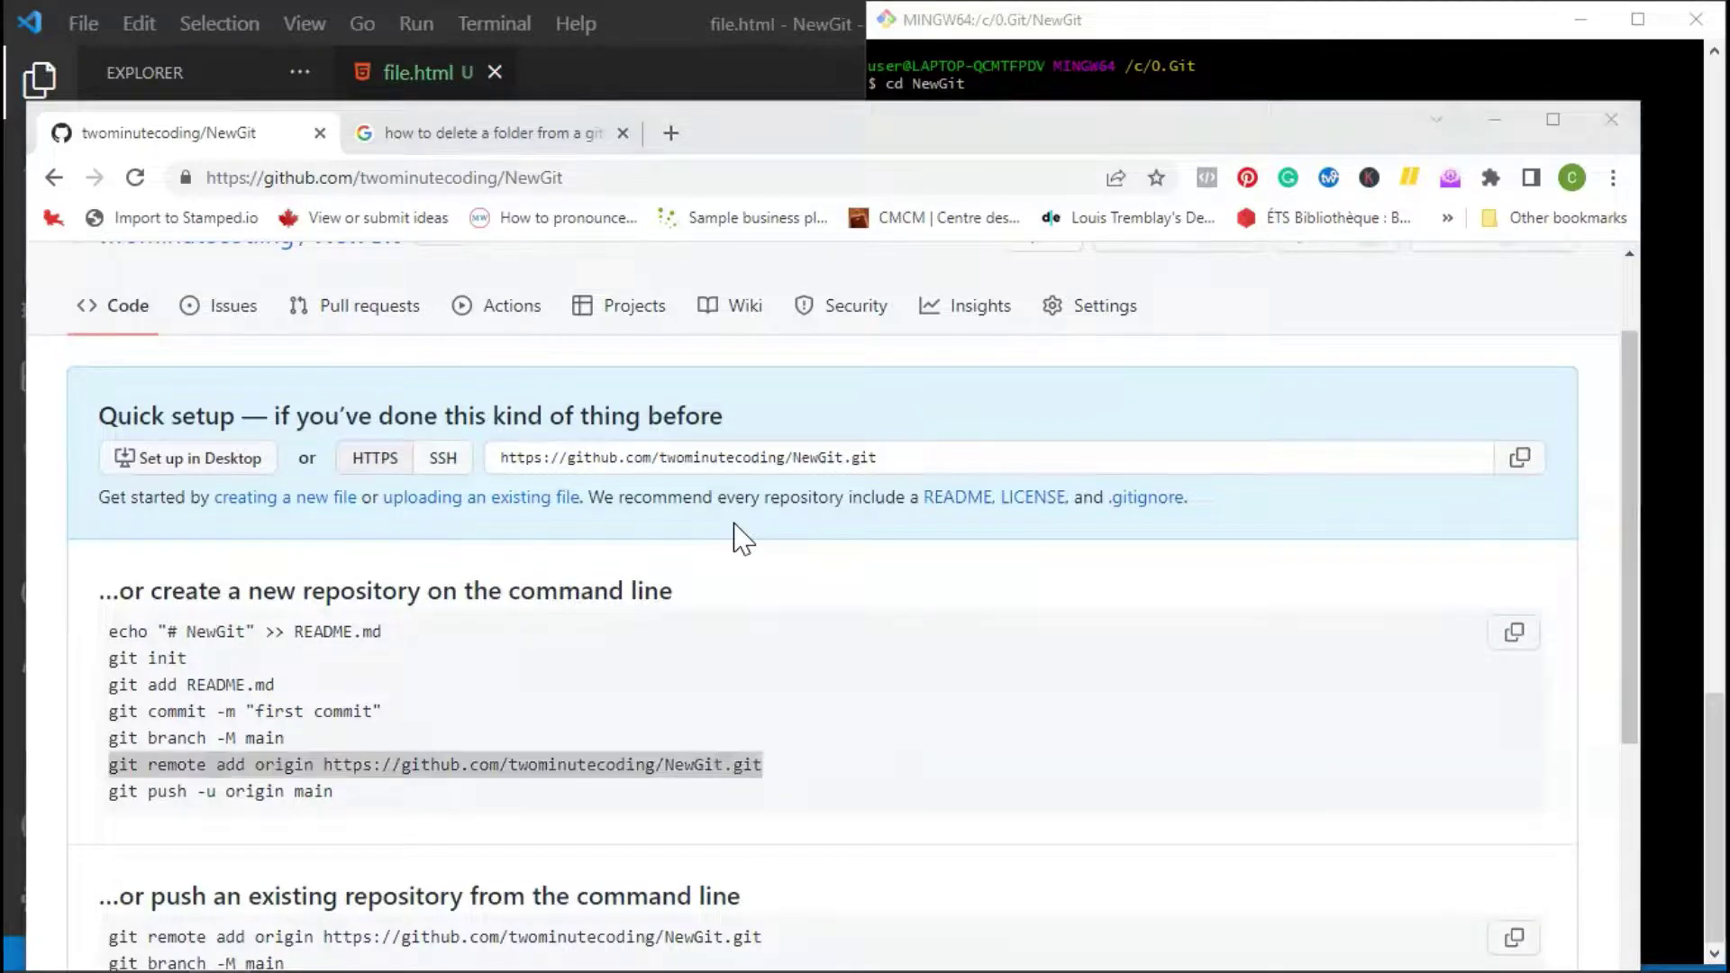
Add the GitHub NewGit repository as the remote origin.
key(alt+Tab)
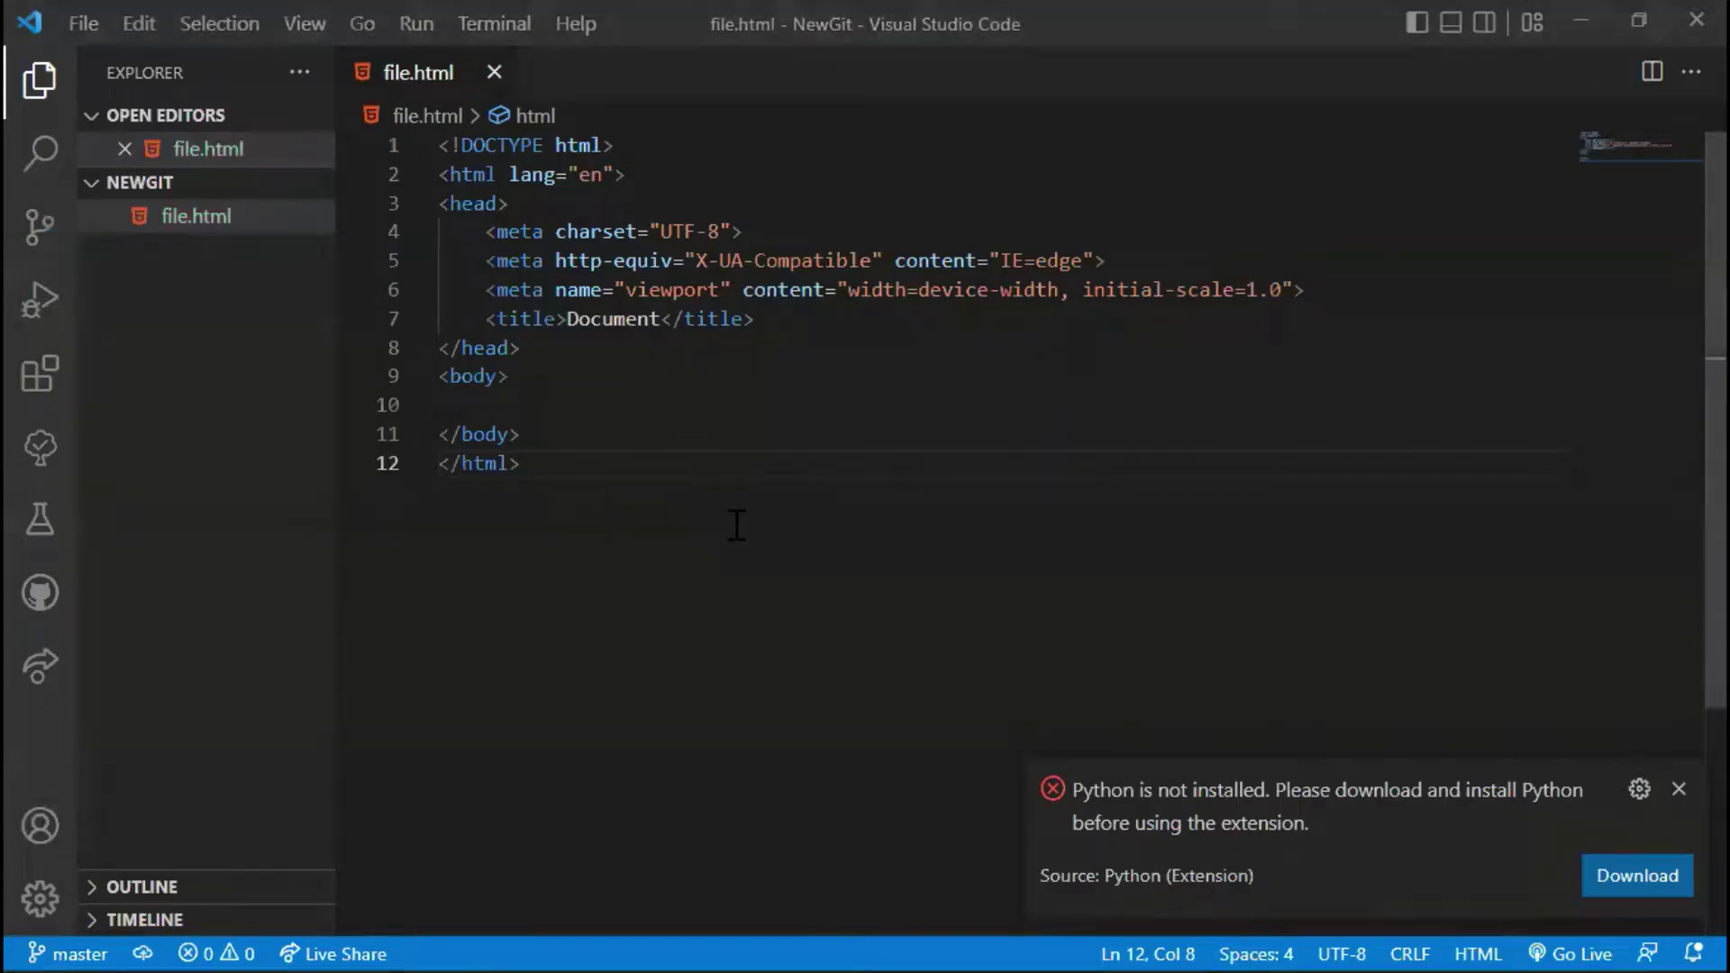
key(alt+Tab)
key(shift+Insert)
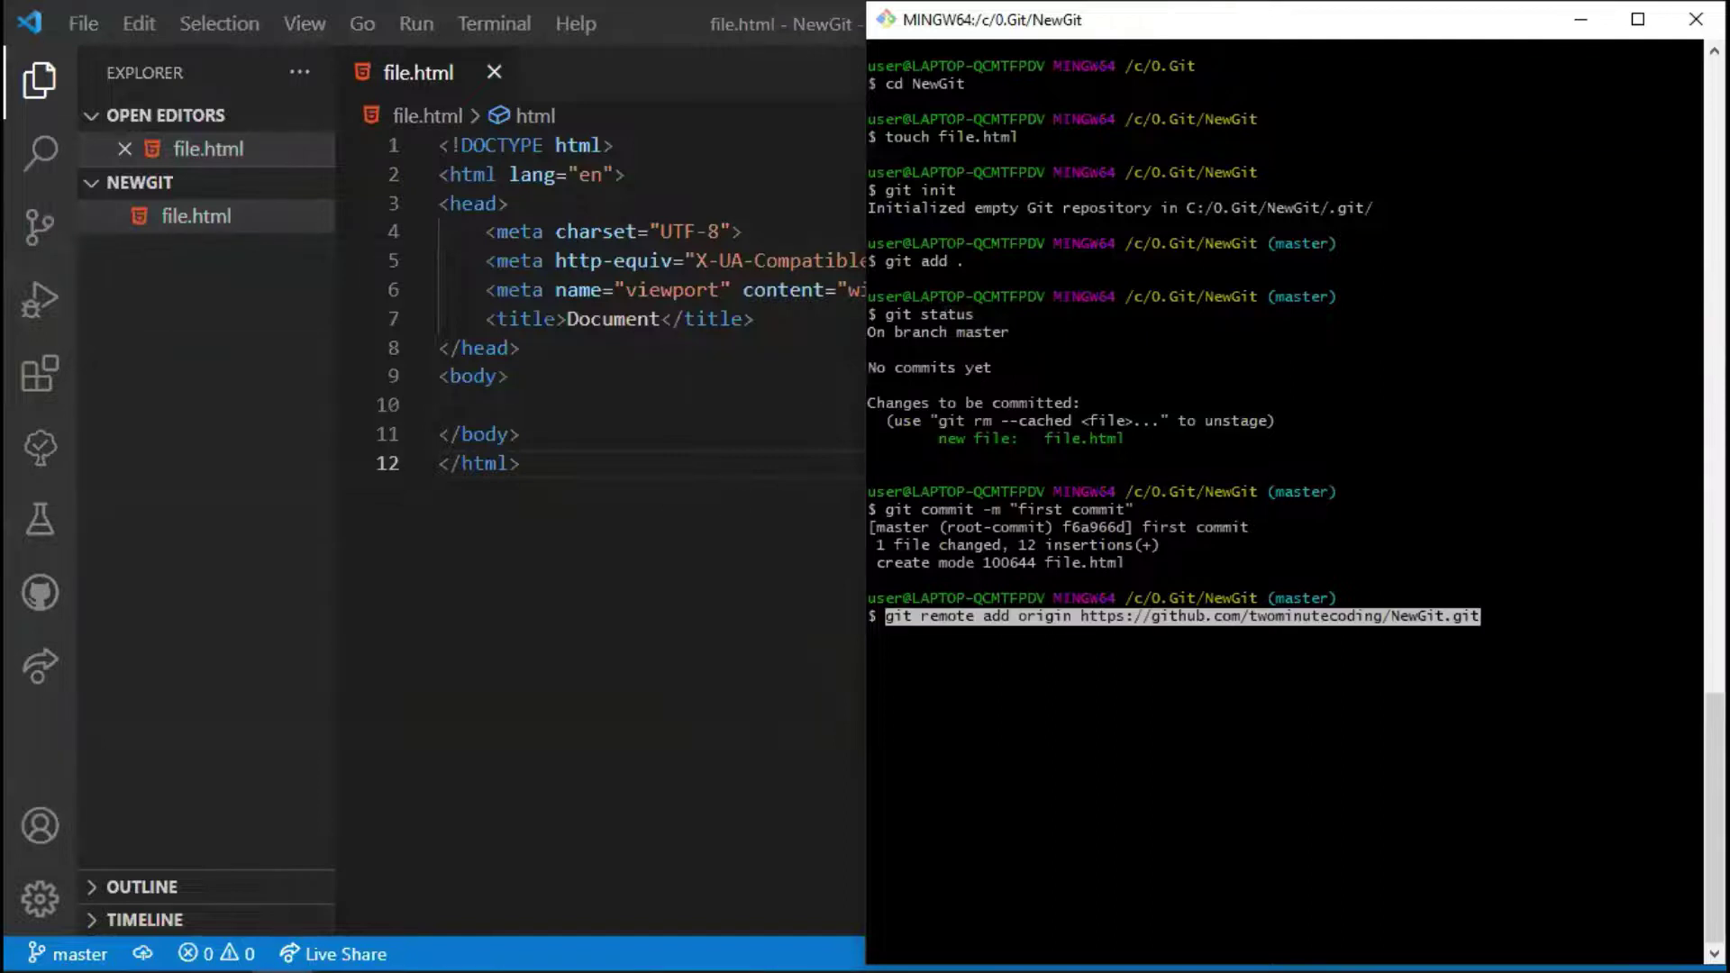
key(Return)
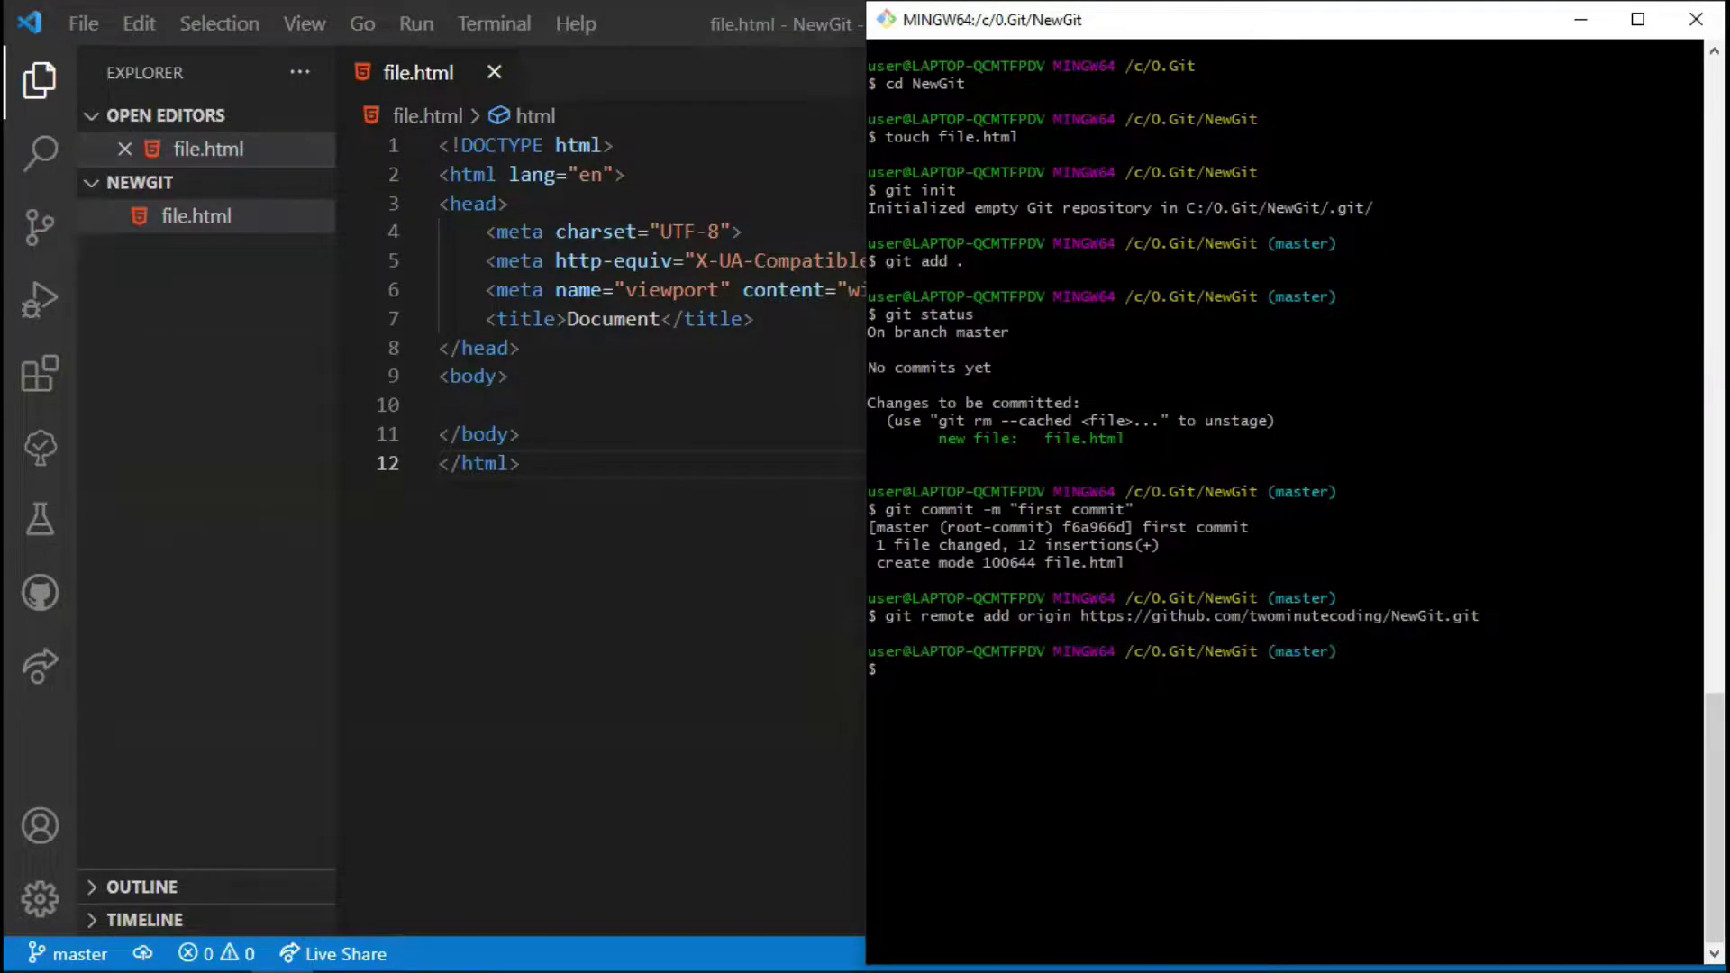
text(git)
Push to origin master after the push to main fails.
key(BackSpace)
key(BackSpace)
key(BackSpace)
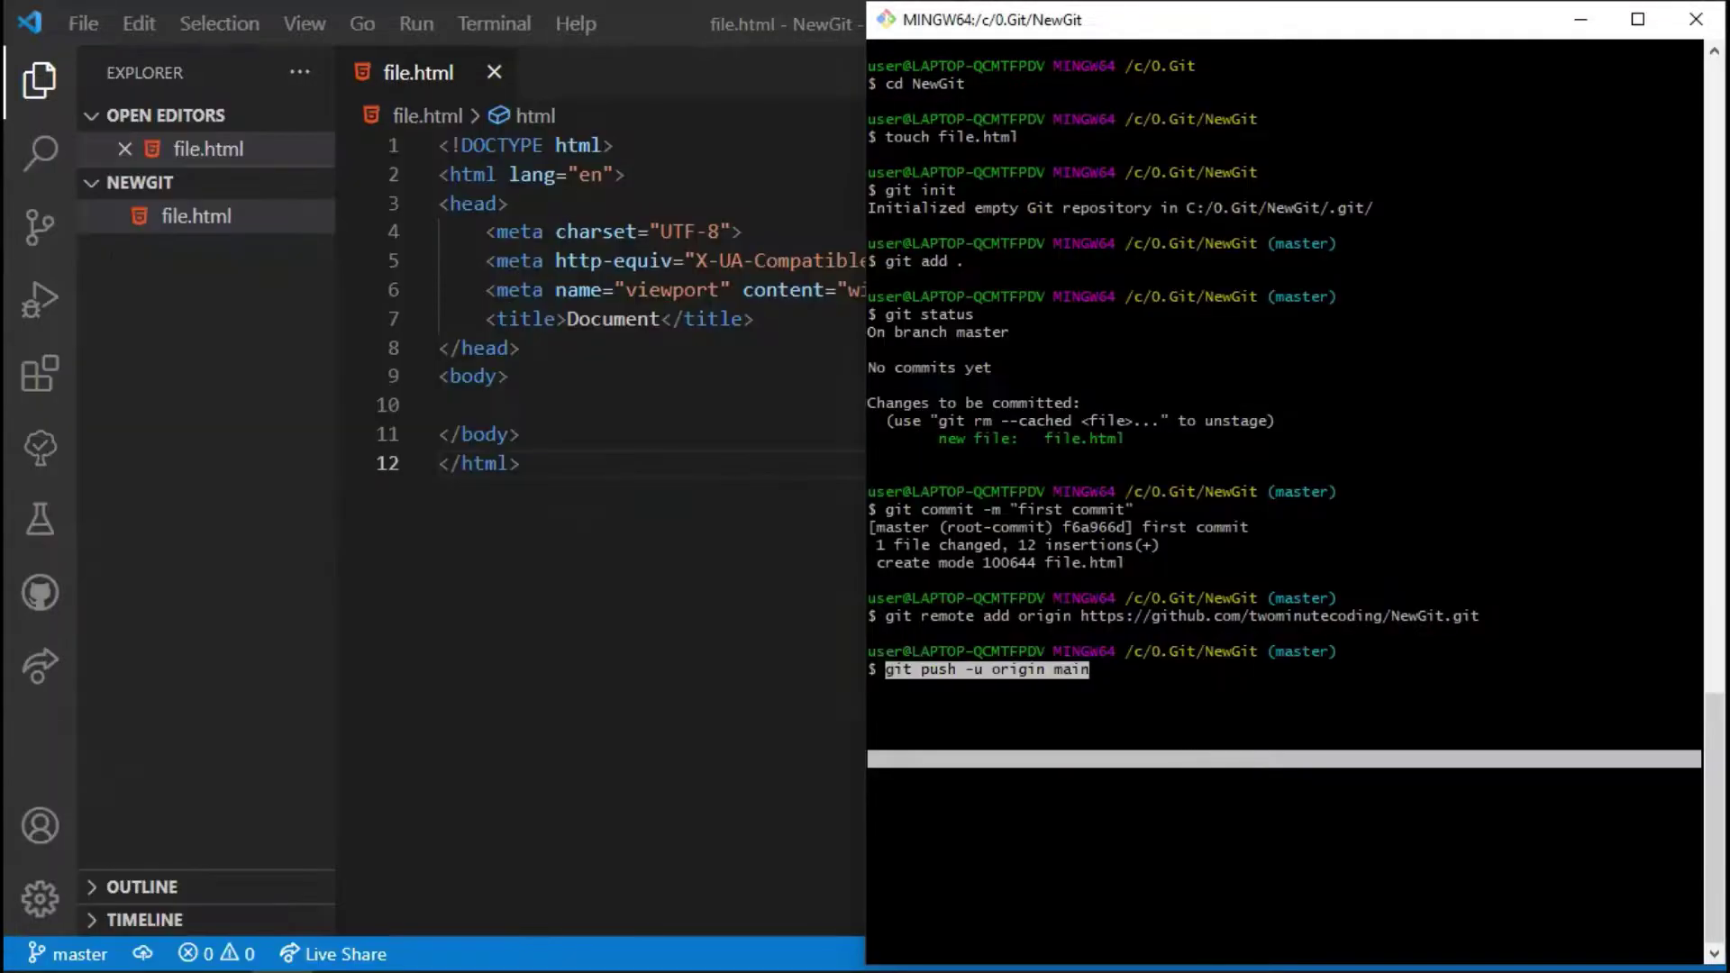
key(Return)
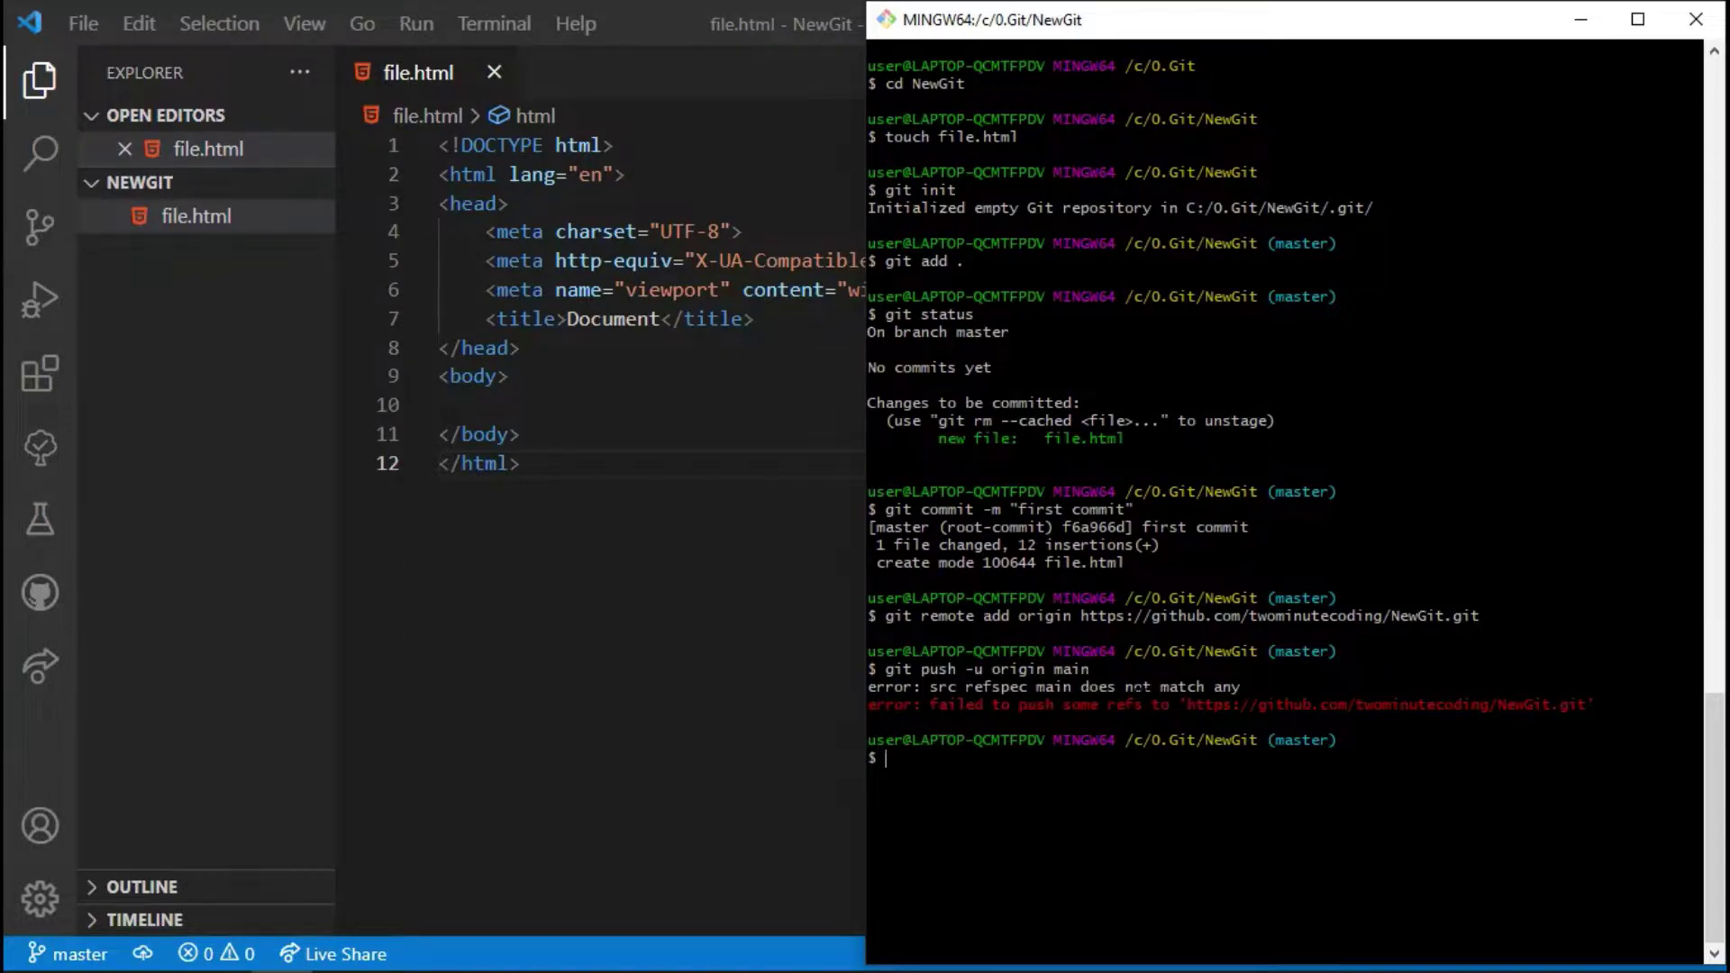
drag(1696, 653, 1271, 653)
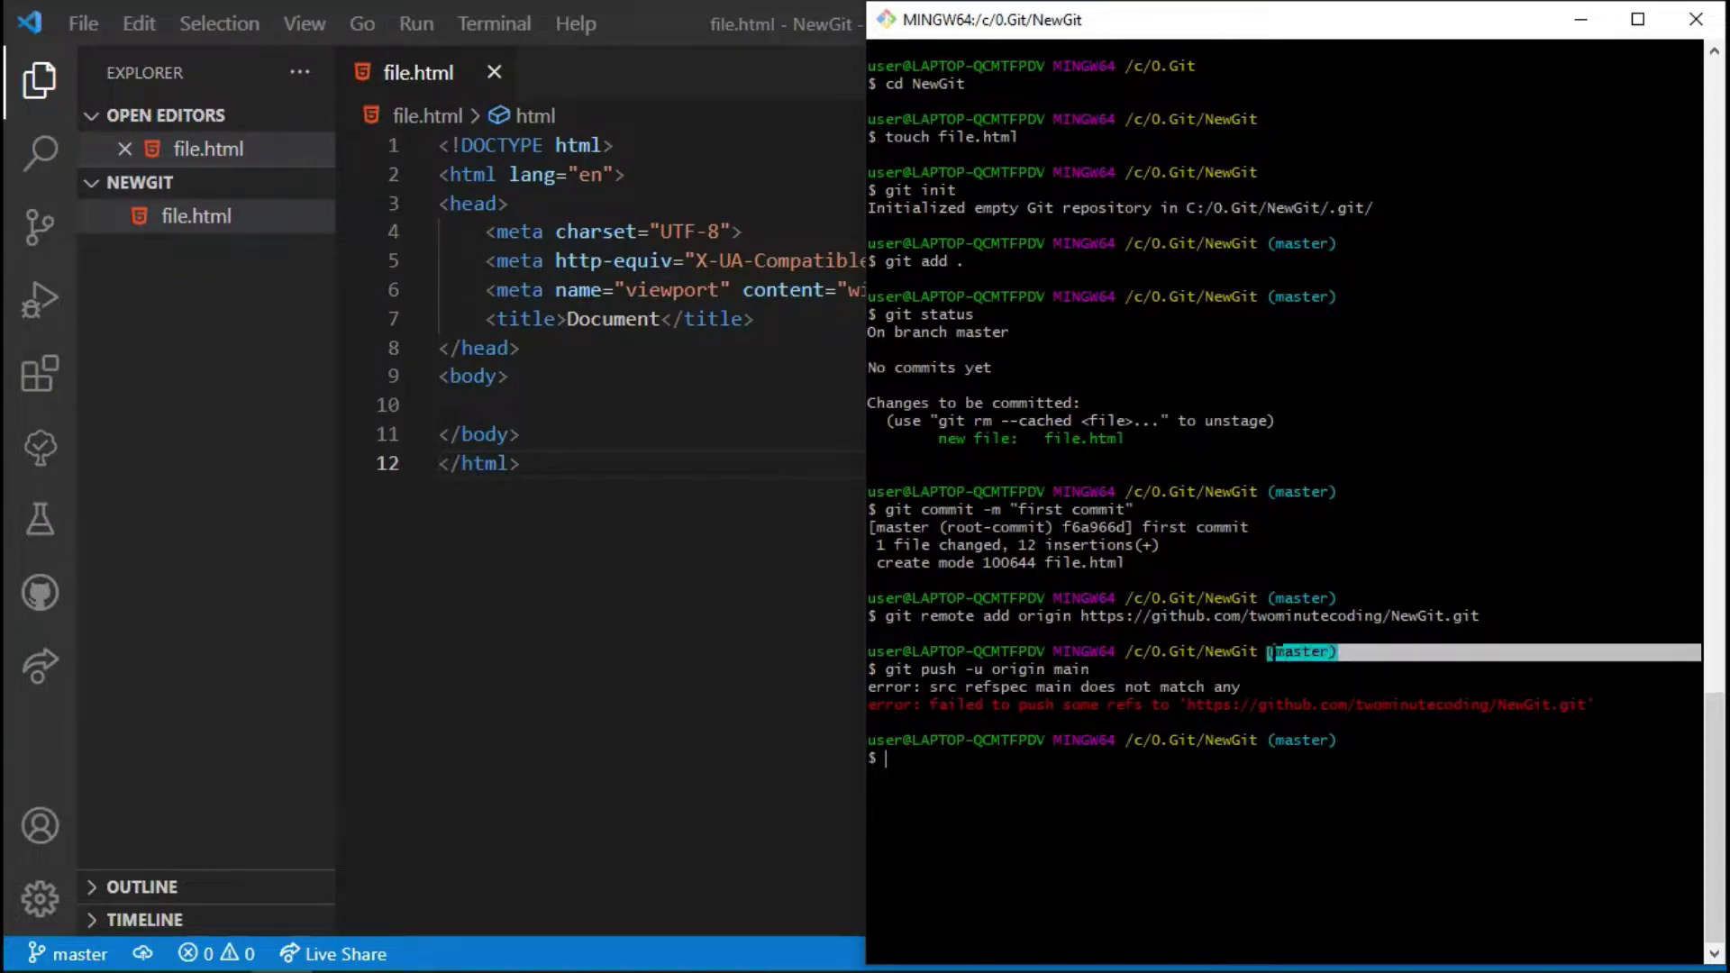
text(git push -u origin master)
key(Return)
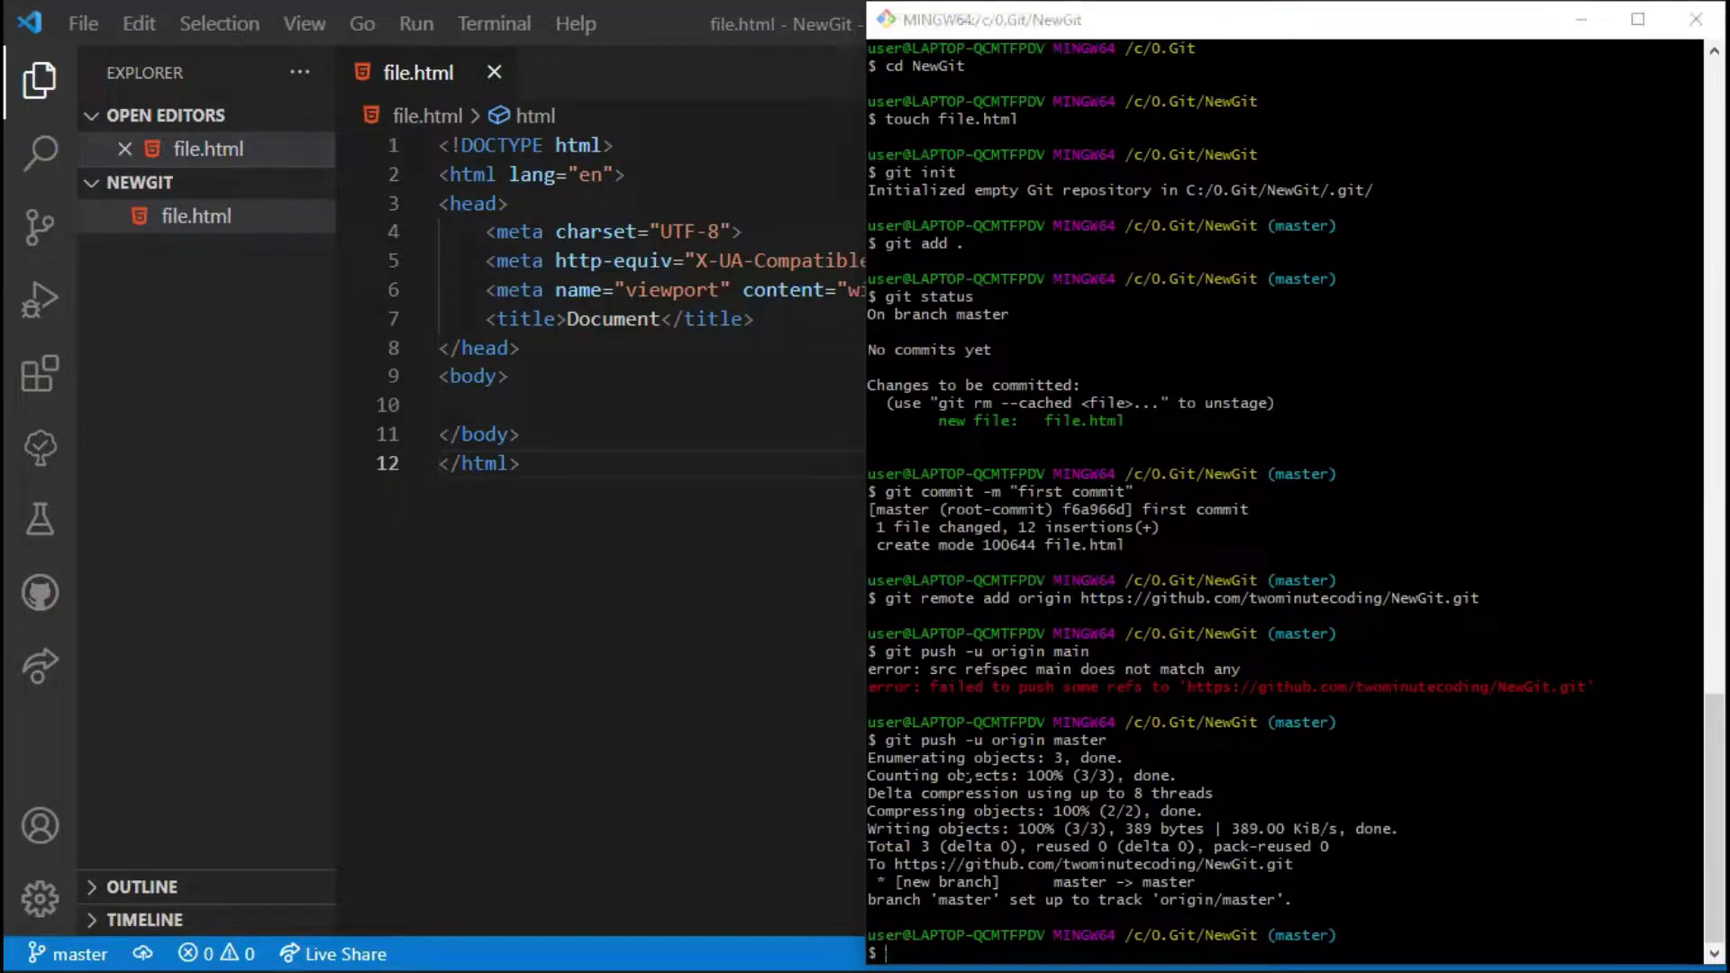
key(alt+Tab)
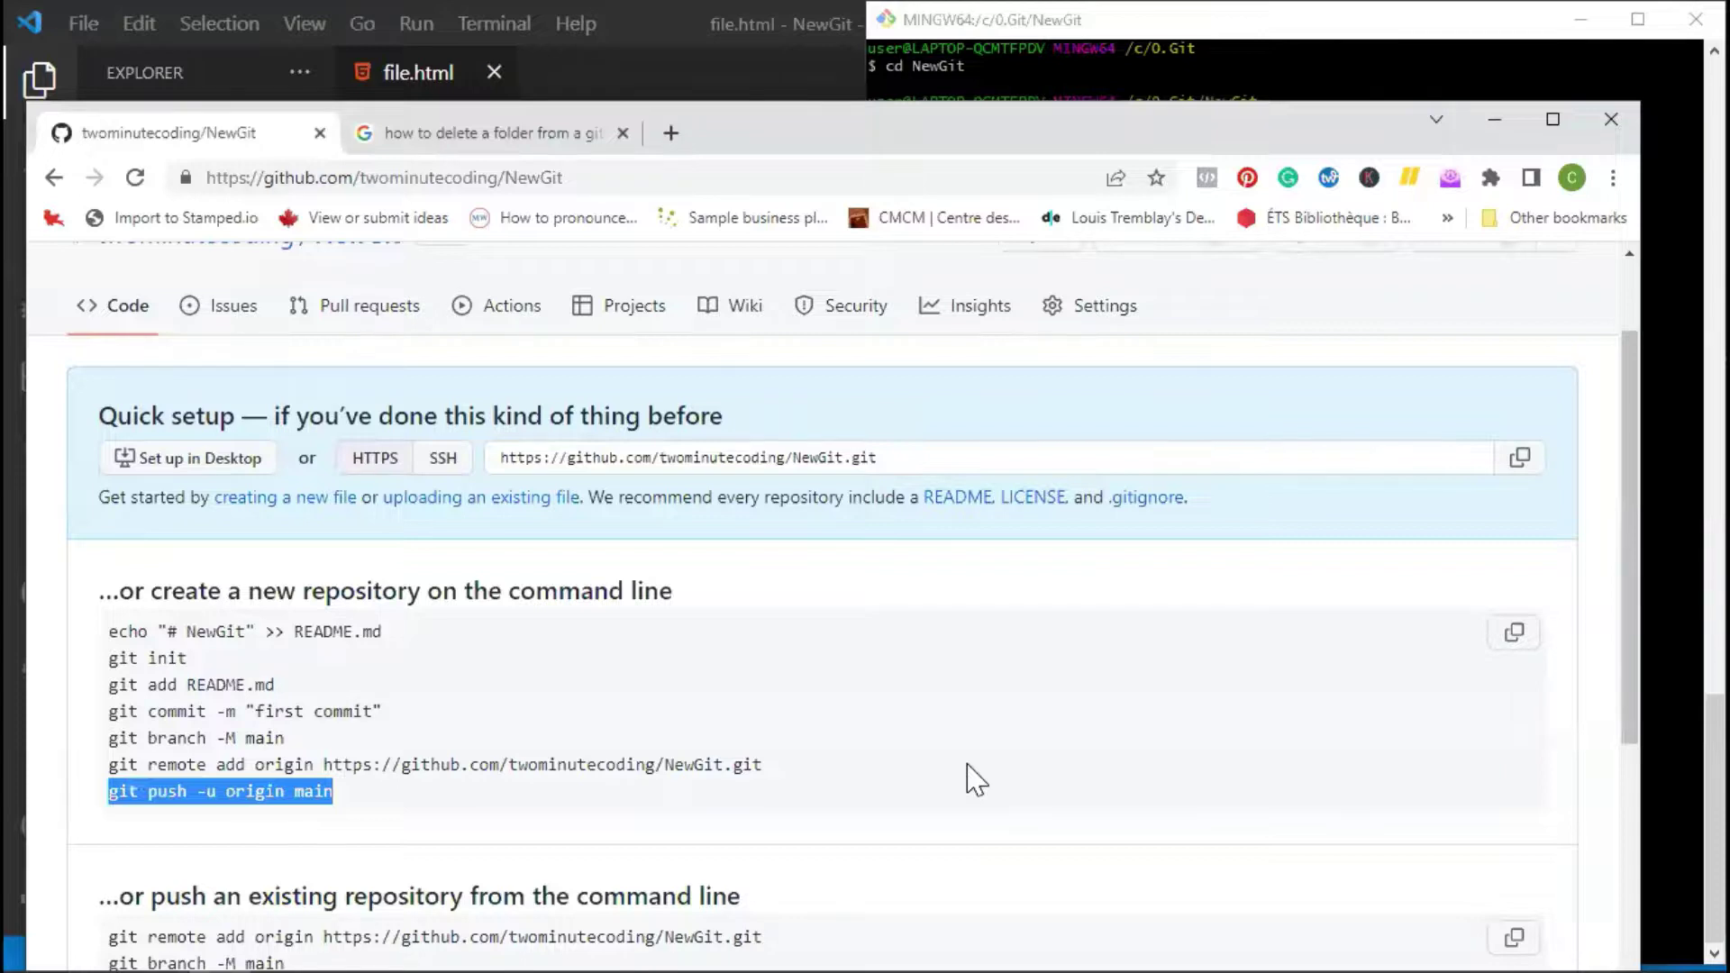
scroll(914, 713, up, 1)
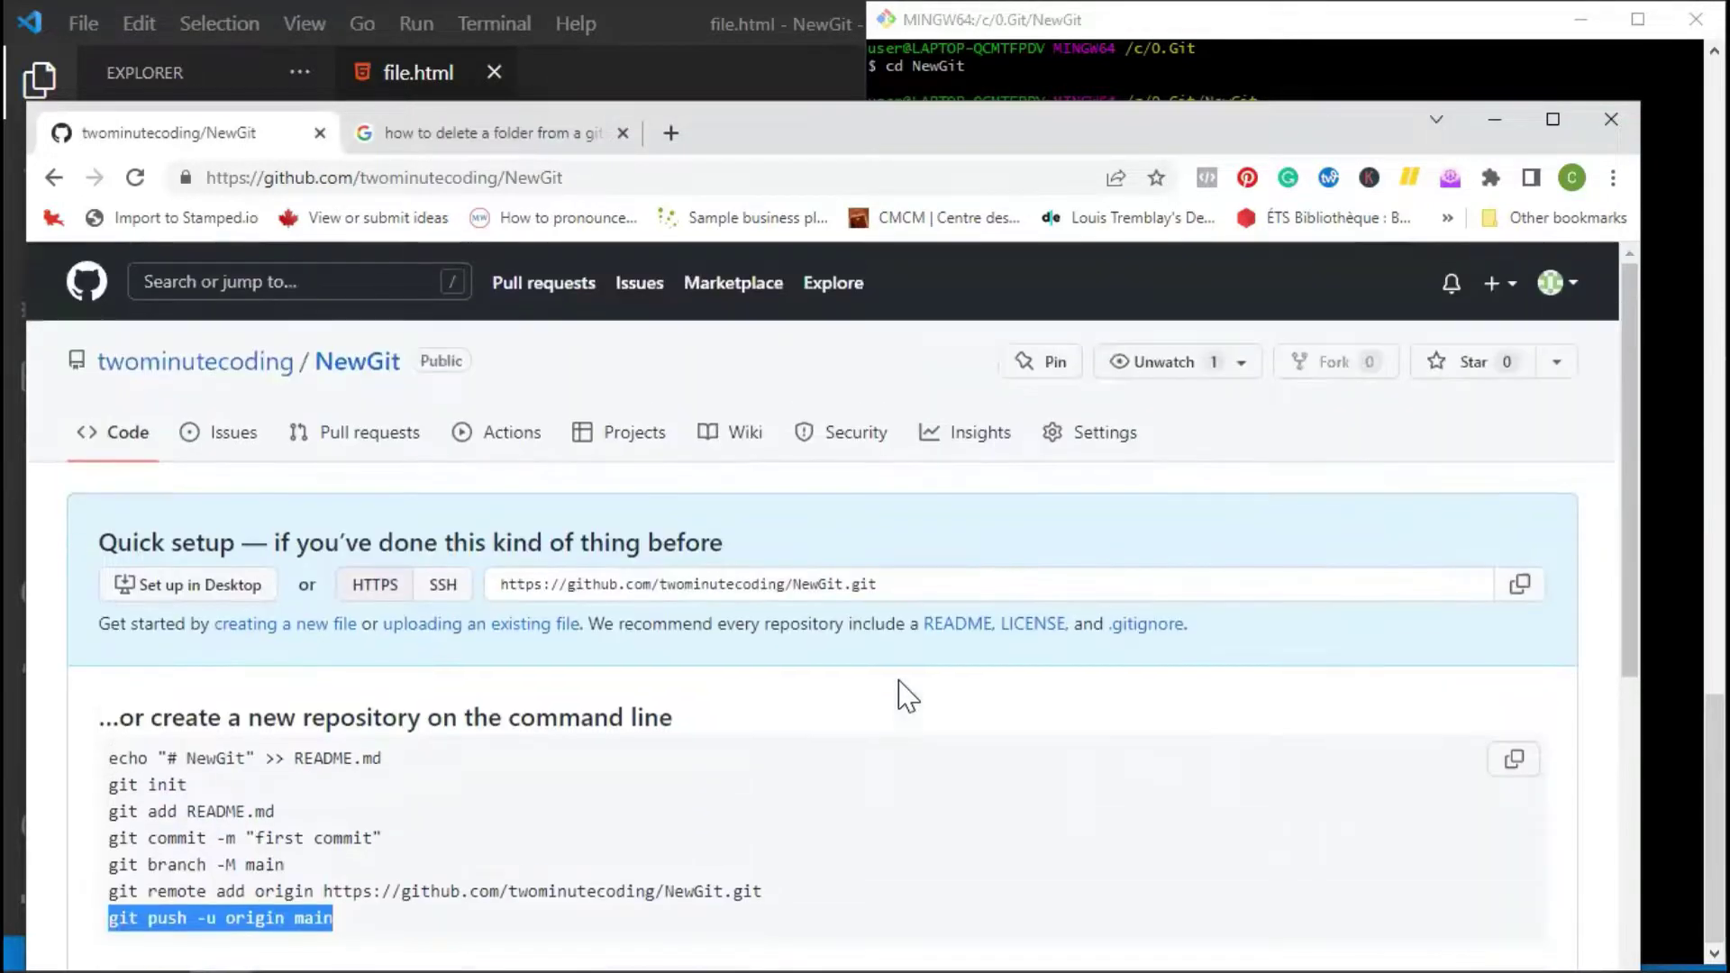
Open the NewGit repository and highlight file.html in its file list.
click(351, 368)
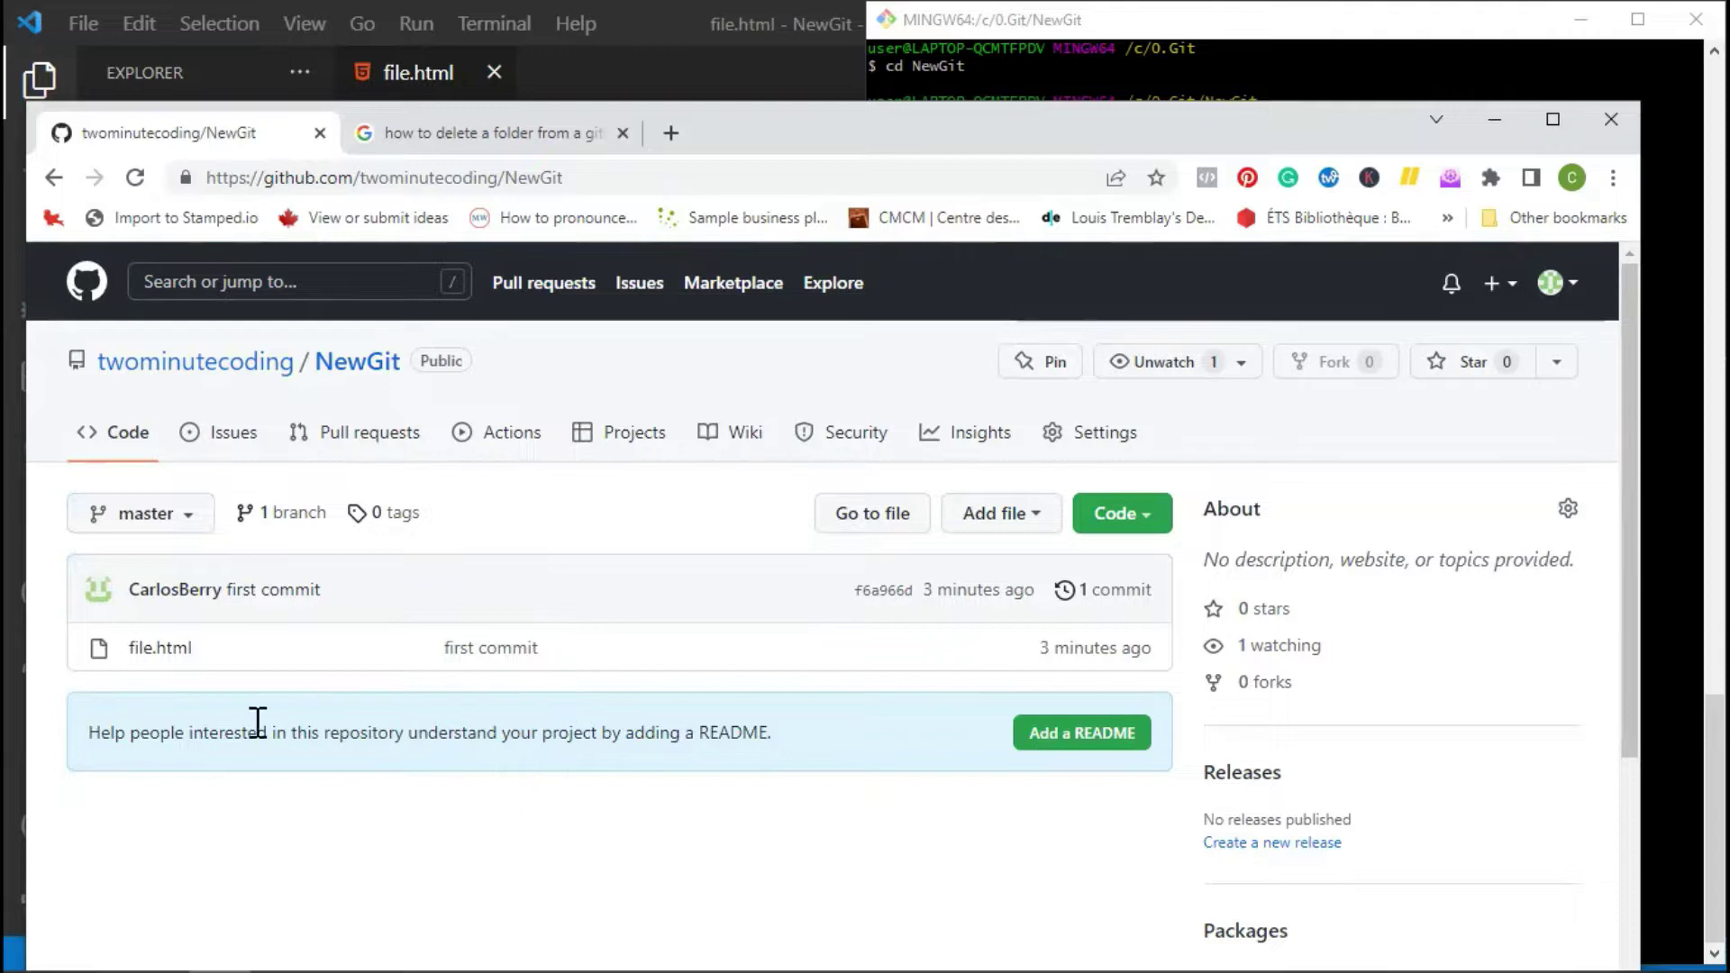
drag(196, 651, 129, 656)
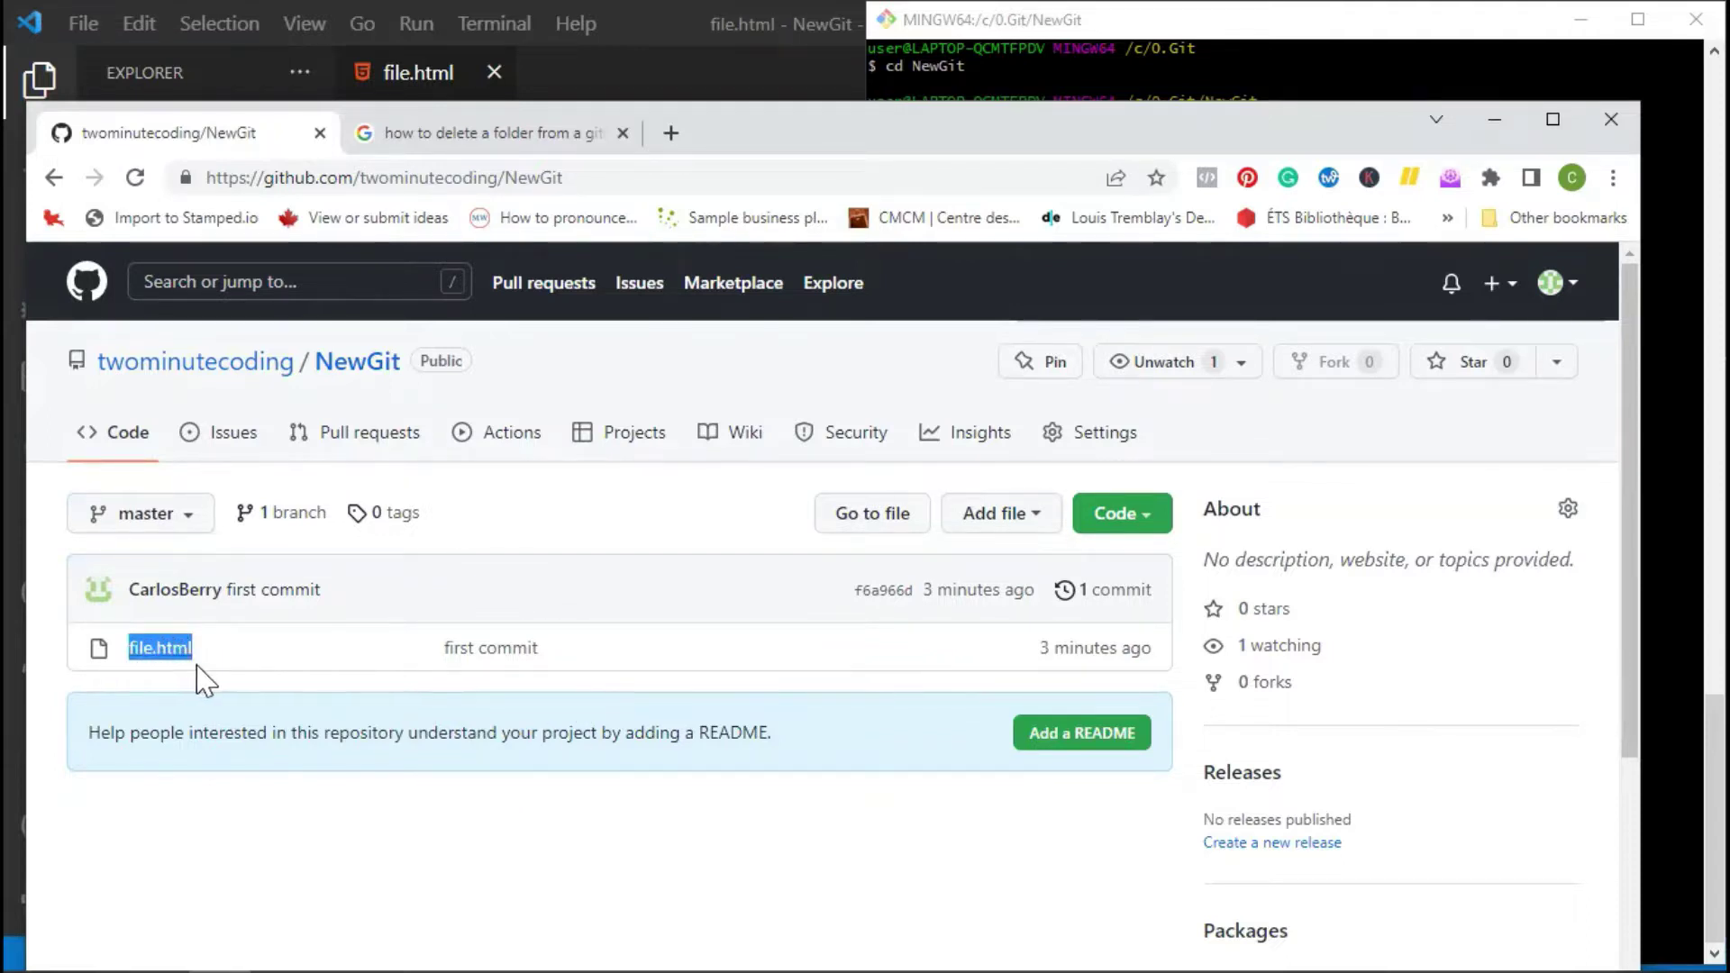